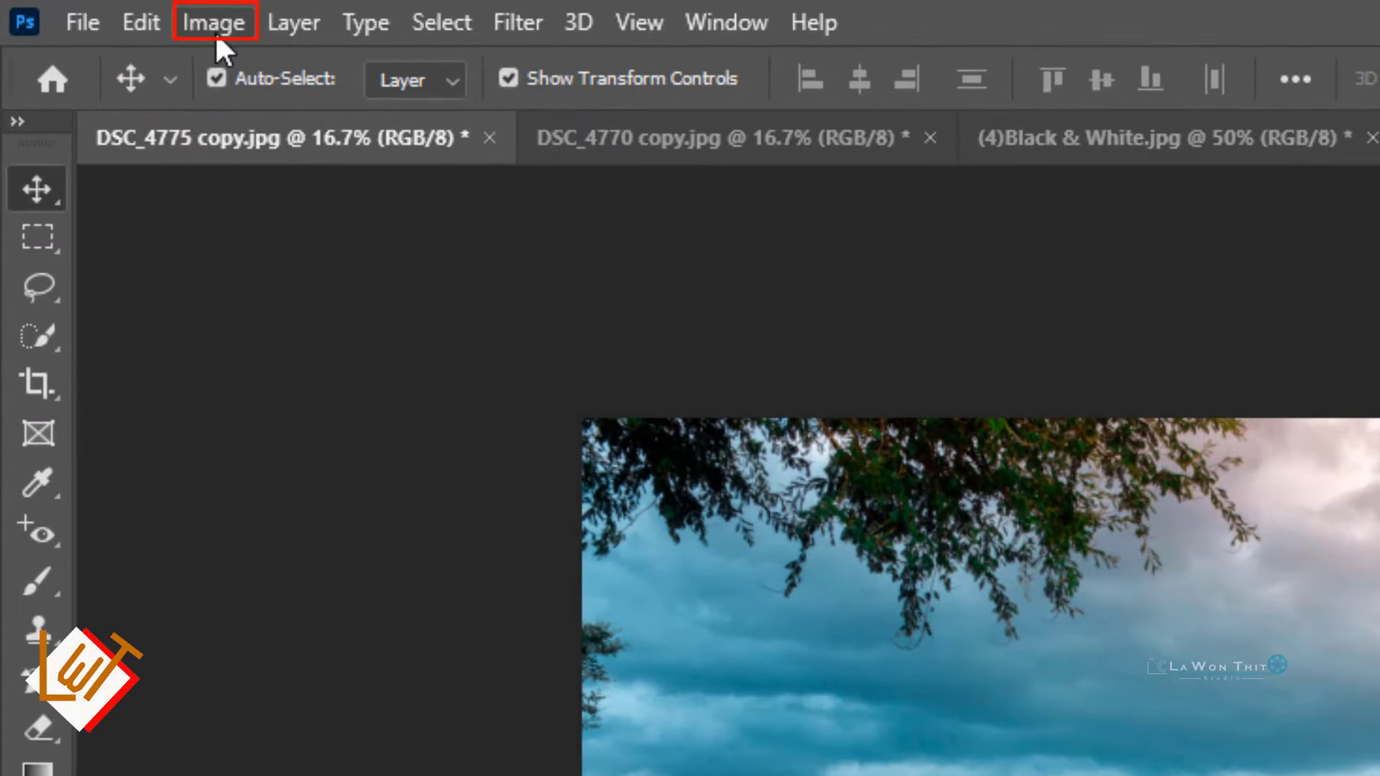
- Open Image > Adjustments > Curves for the two-rider motorcycle photo
left_click(217, 39)
mouse_move(272, 119)
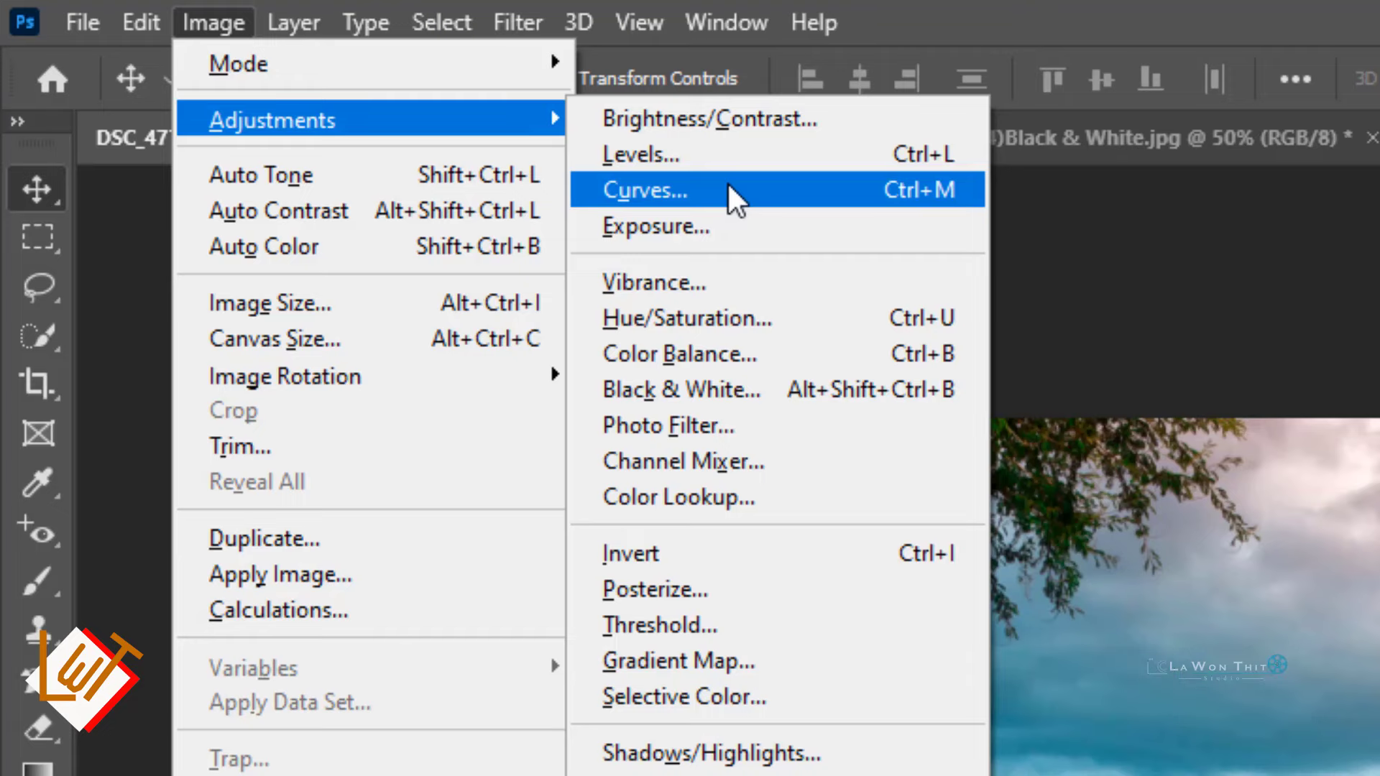
left_click(725, 188)
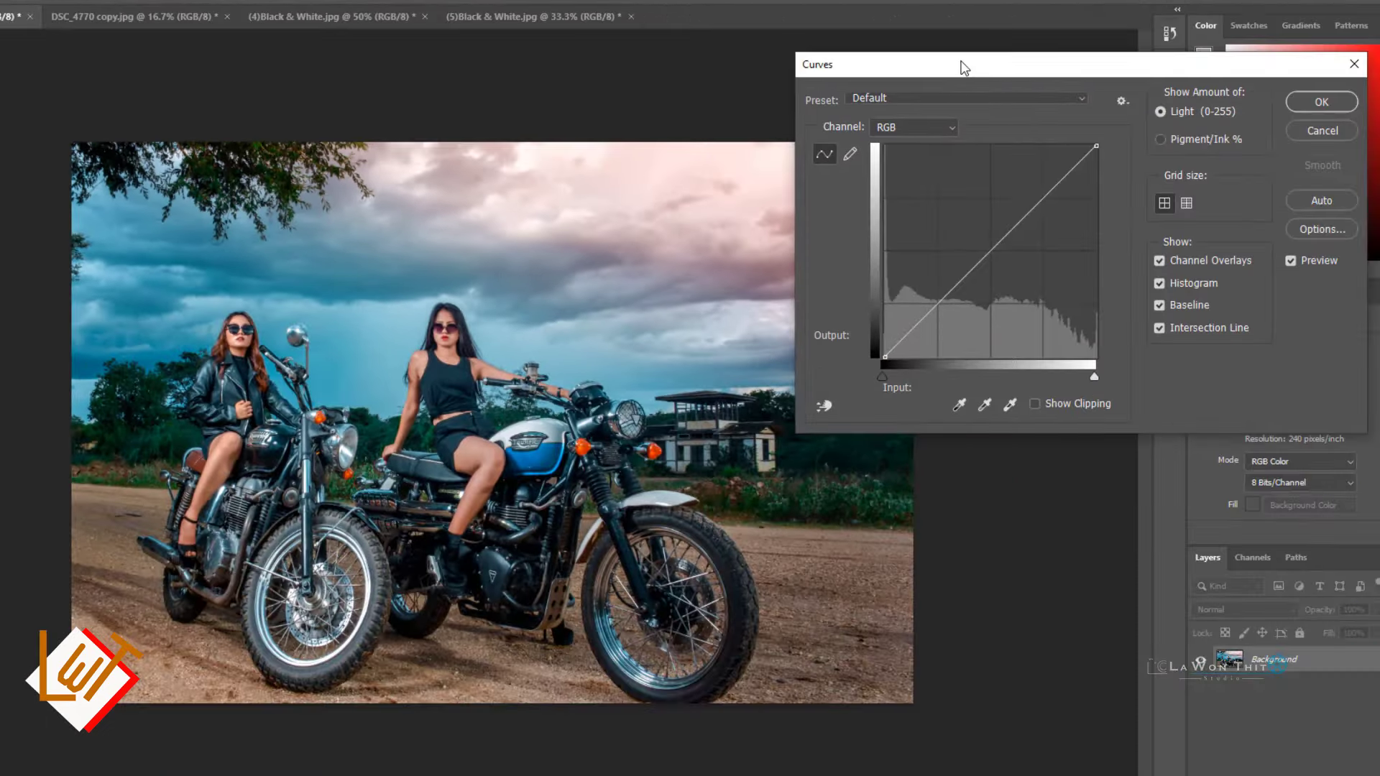
- Drag the Curves dialog leftward to uncover more of the photo
left_click_drag(963, 69, 887, 58)
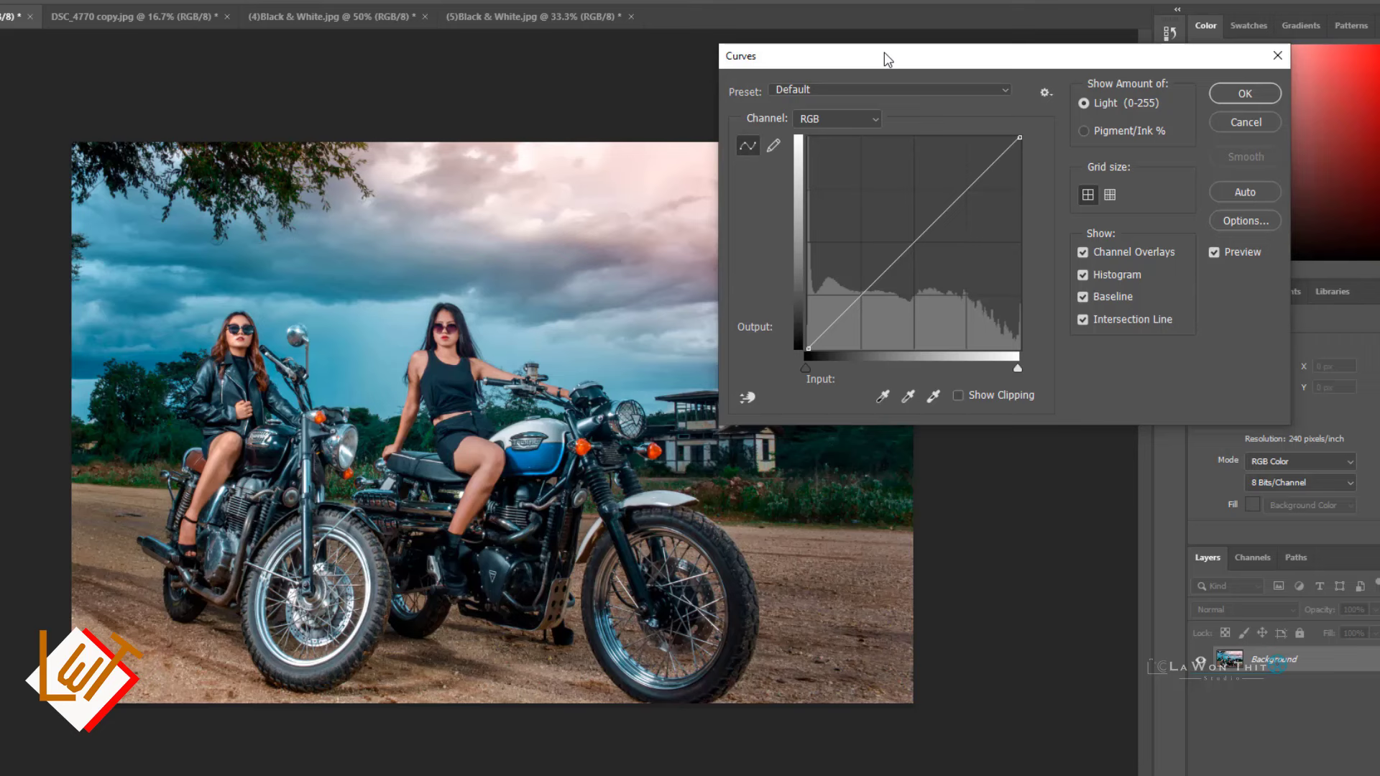
- Choose the Darker (RGB) preset from the Curves Preset list
left_click(827, 96)
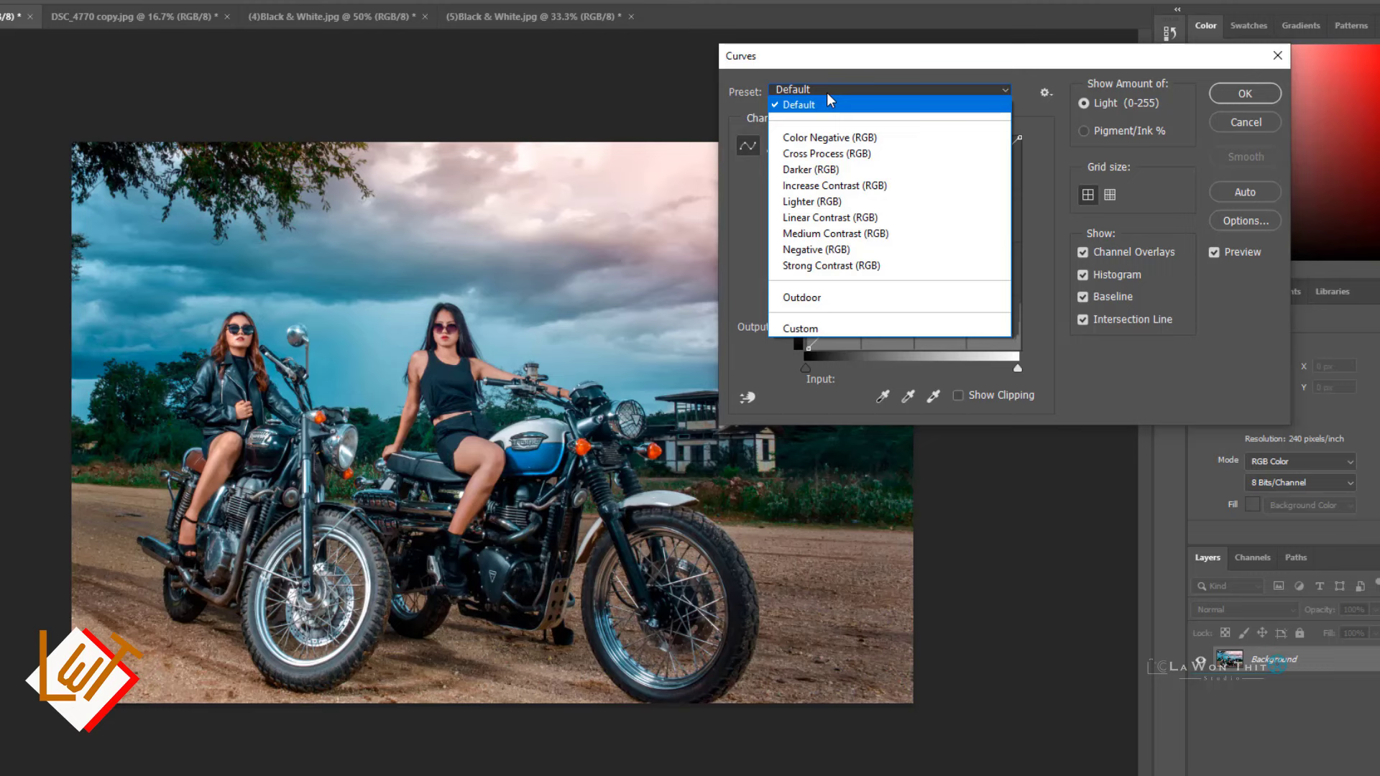
left_click(831, 174)
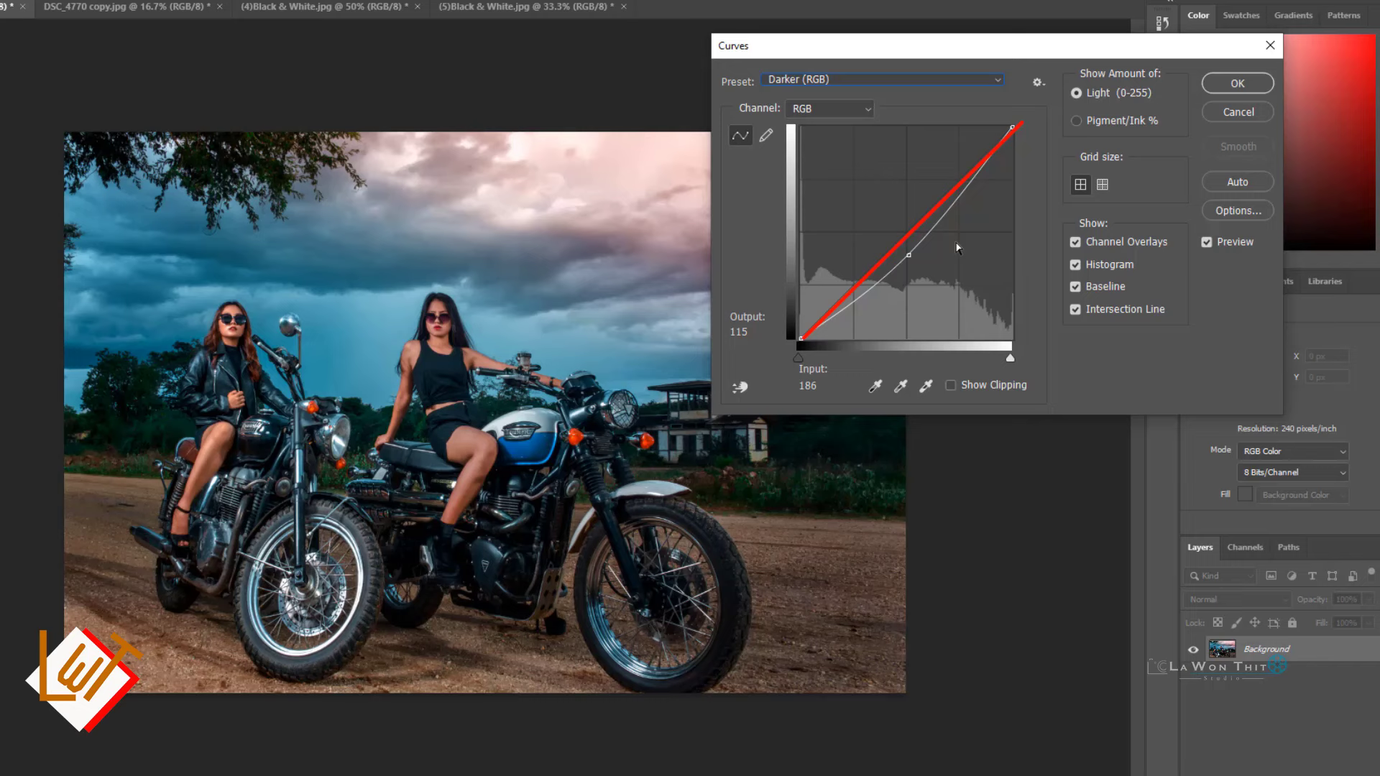
- Preview the Lighter (RGB) preset, then return the Curves preset to Default
left_click(843, 81)
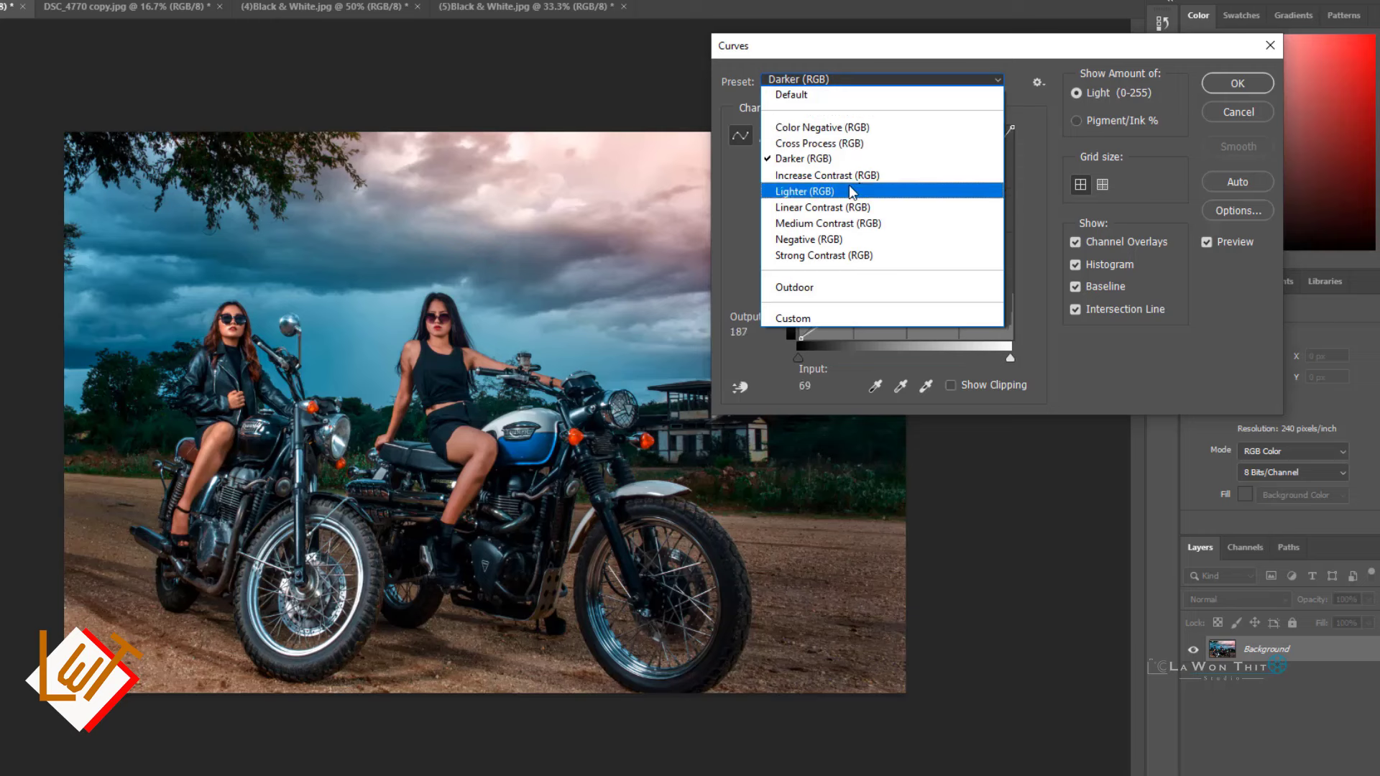
left_click(858, 190)
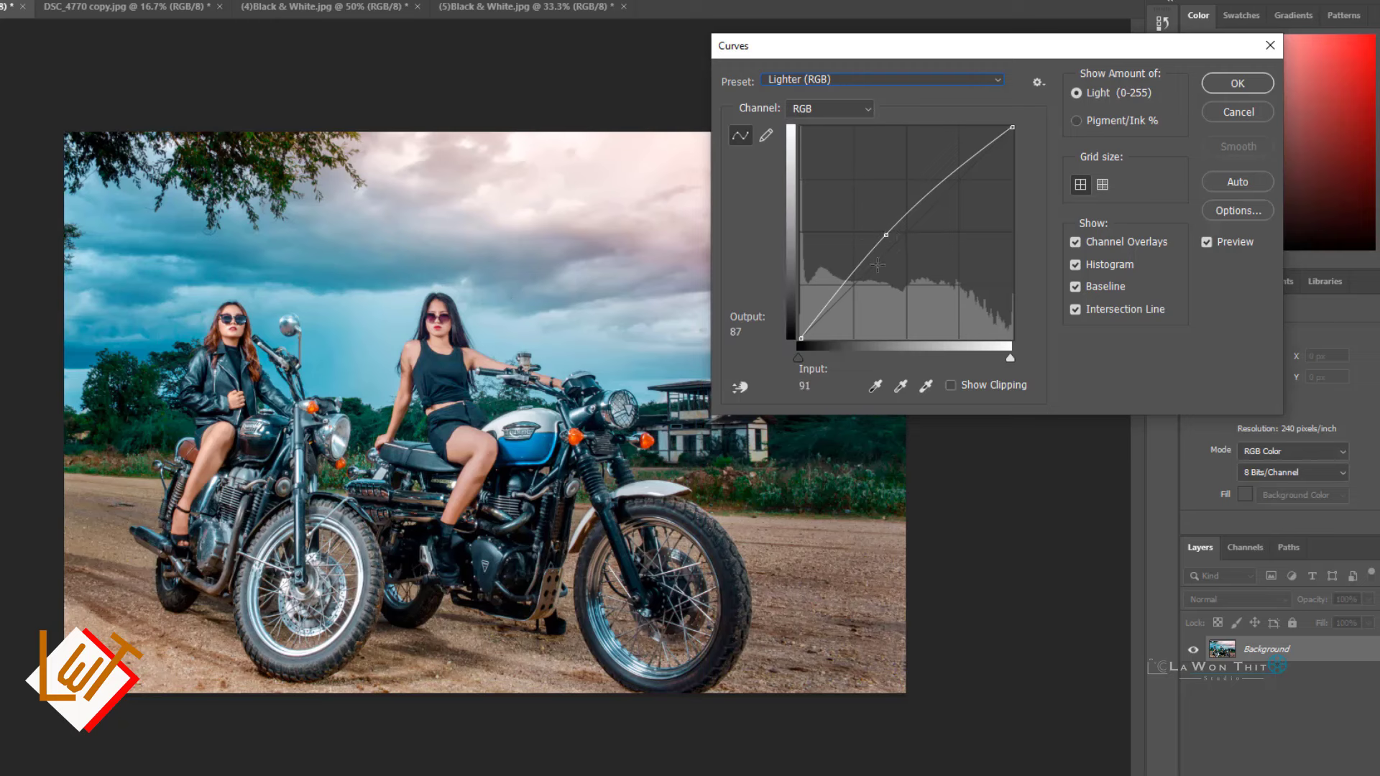
left_click(845, 80)
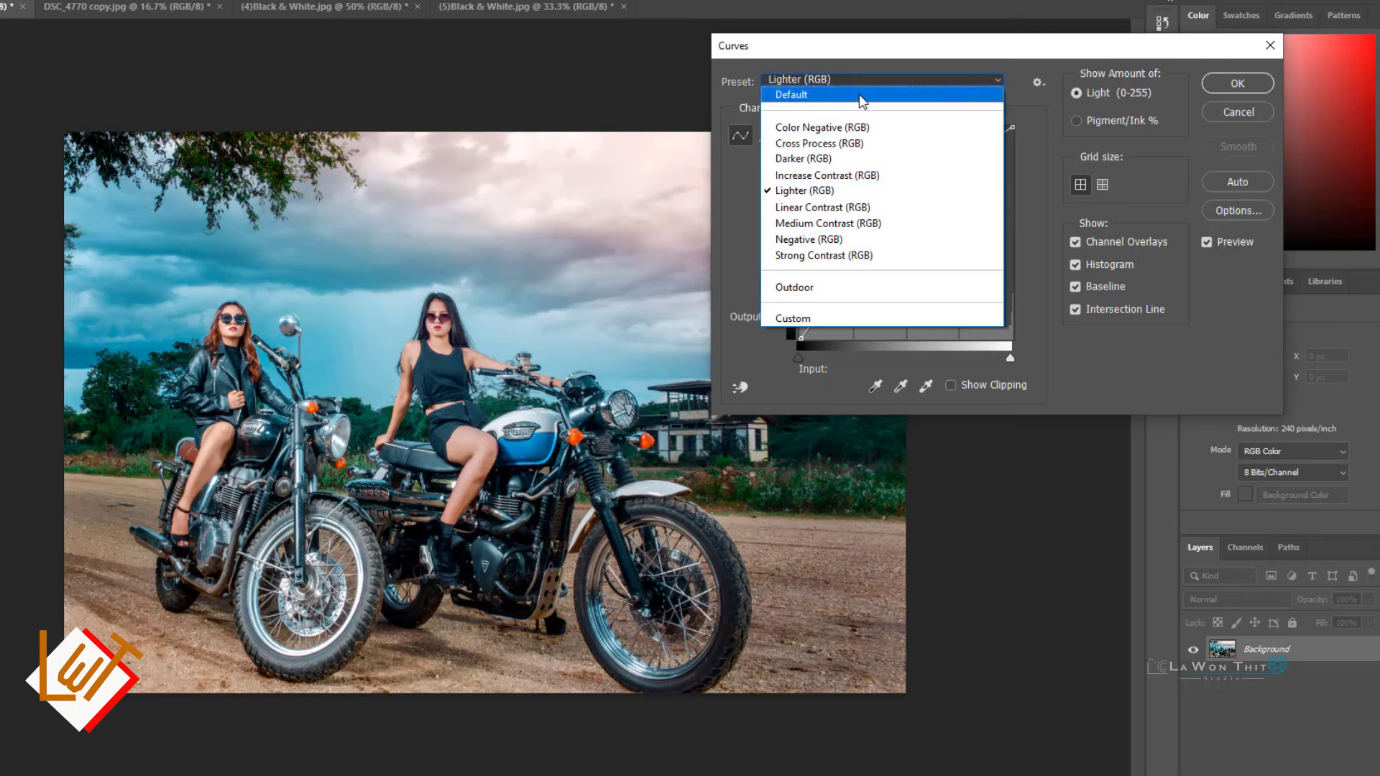
left_click(865, 96)
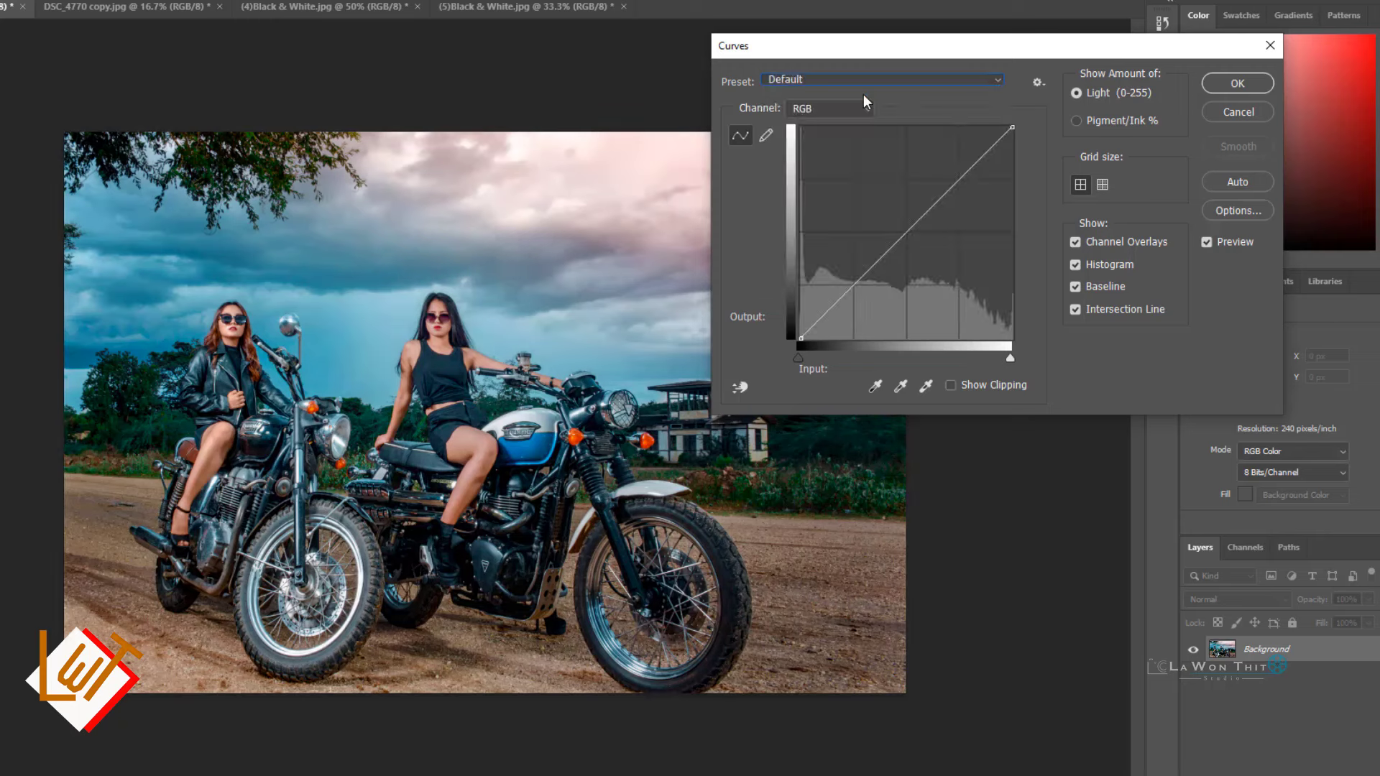
- On the RGB channel, raise a curve midpoint to Input 117, Output 137
left_click(822, 111)
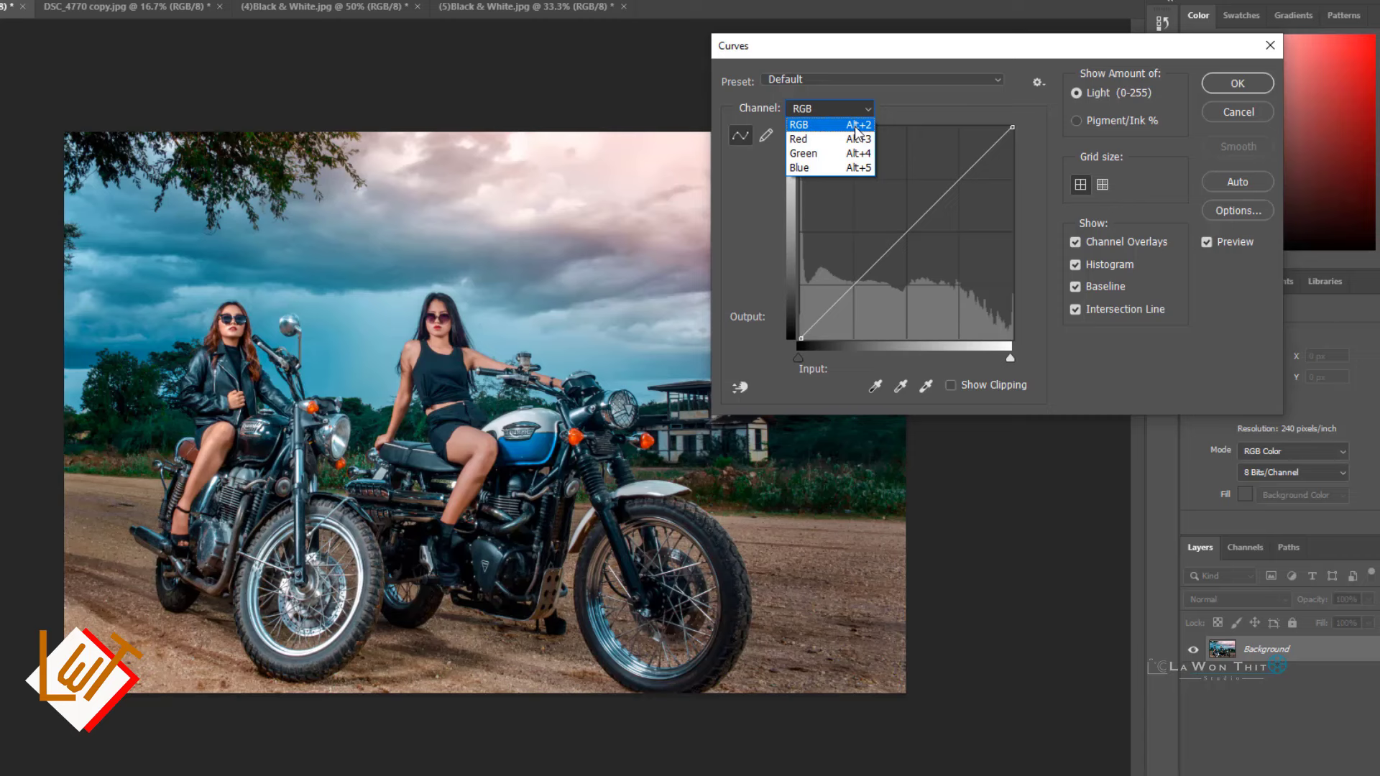
left_click(855, 126)
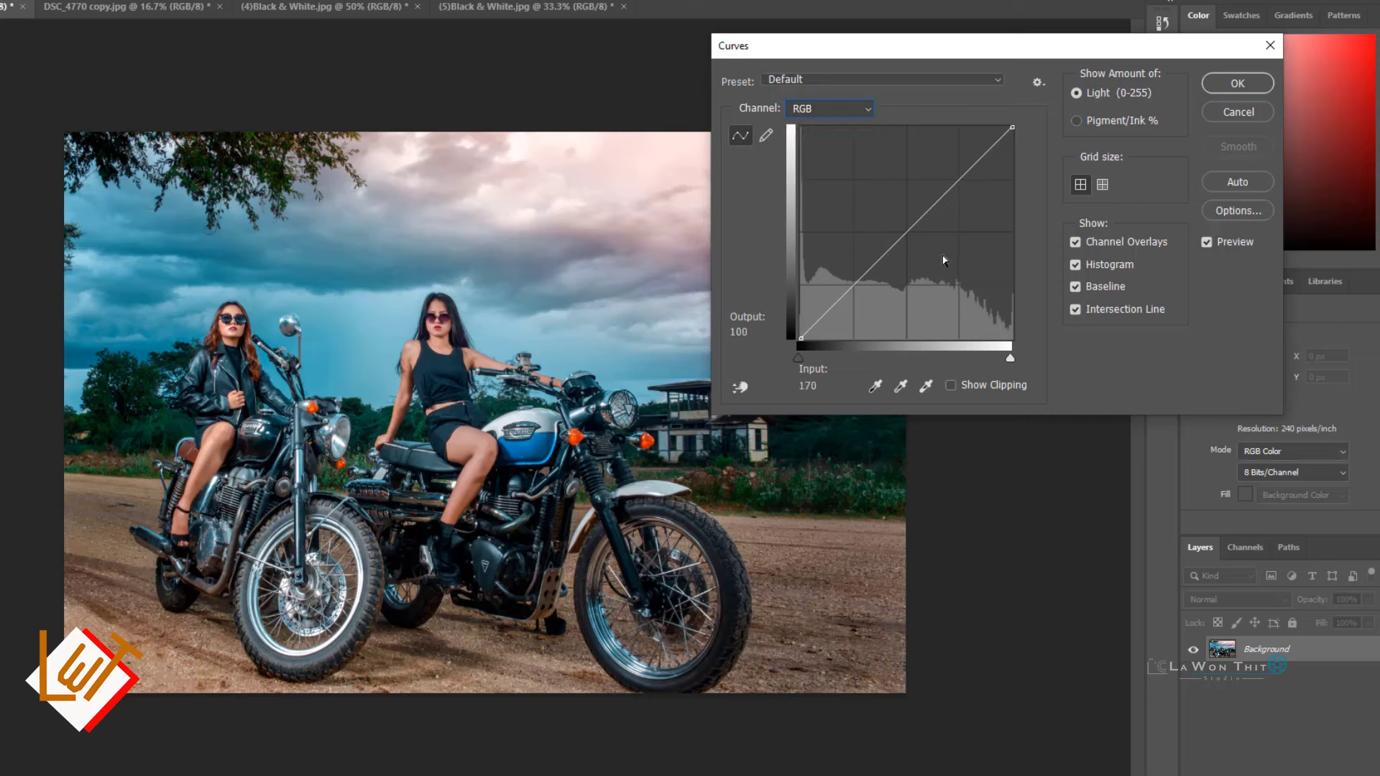
mouse_move(906, 231)
left_mouse_down()
mouse_move(889, 214)
mouse_move(915, 250)
left_mouse_up()
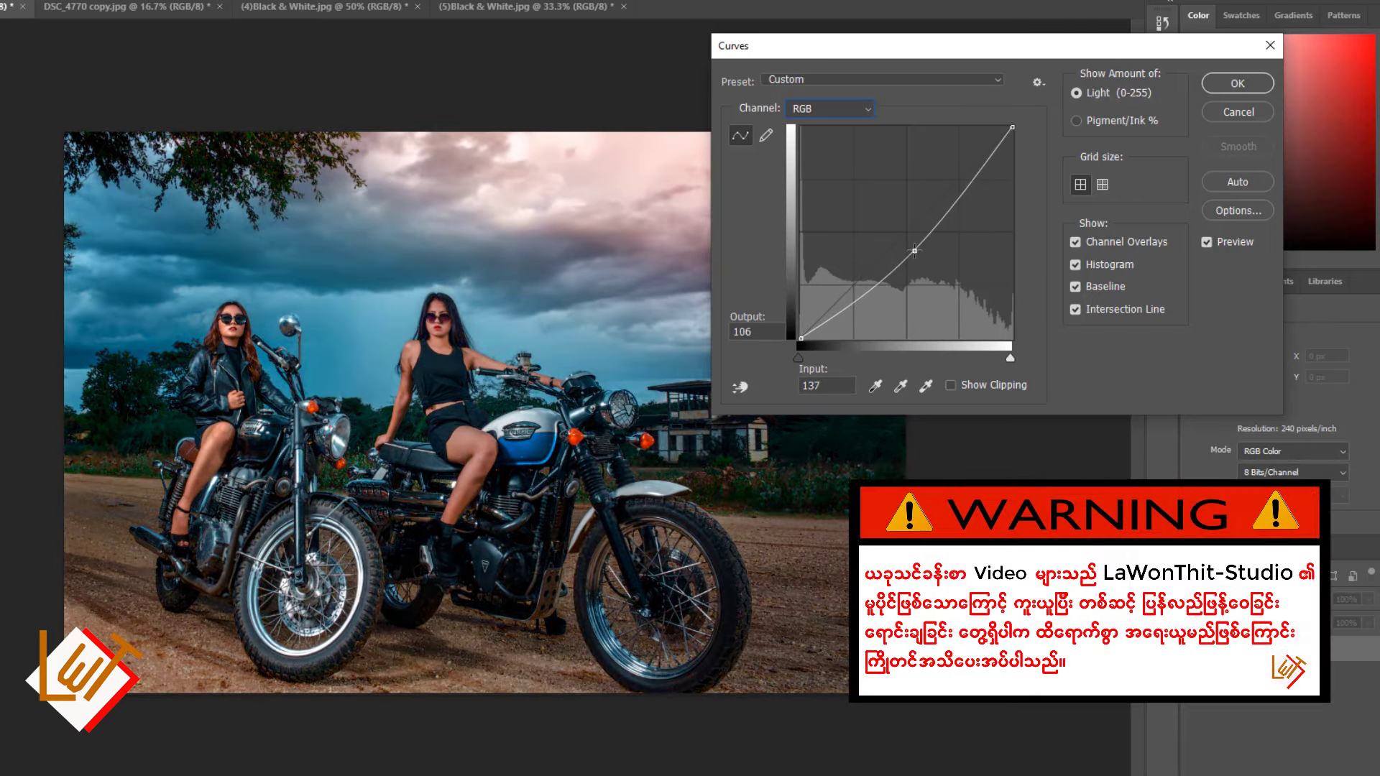
mouse_move(915, 250)
left_mouse_down()
mouse_move(915, 225)
mouse_move(902, 225)
mouse_move(933, 162)
mouse_move(895, 241)
mouse_move(898, 225)
left_mouse_up()
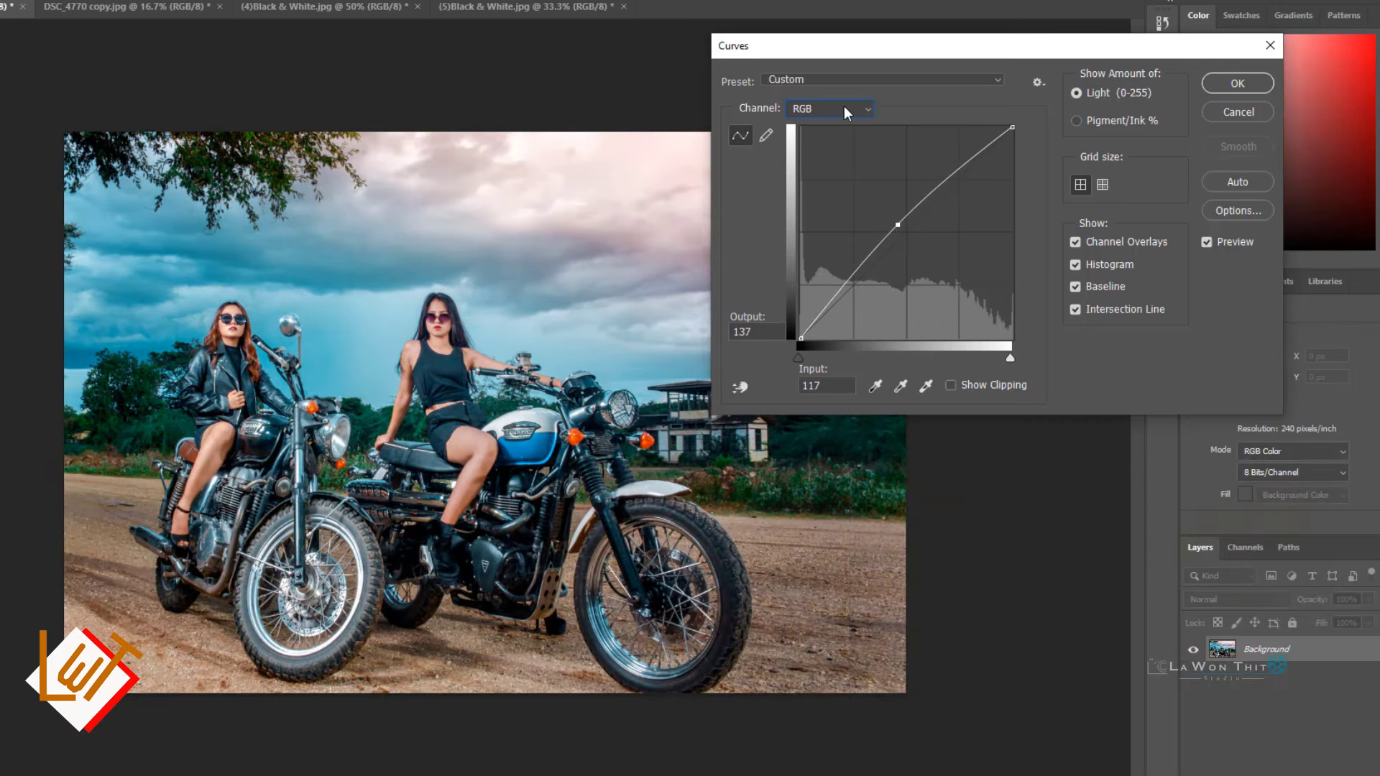
- Lift the Red channel curve with a midtone point at Input 119, Output 129
left_click(844, 108)
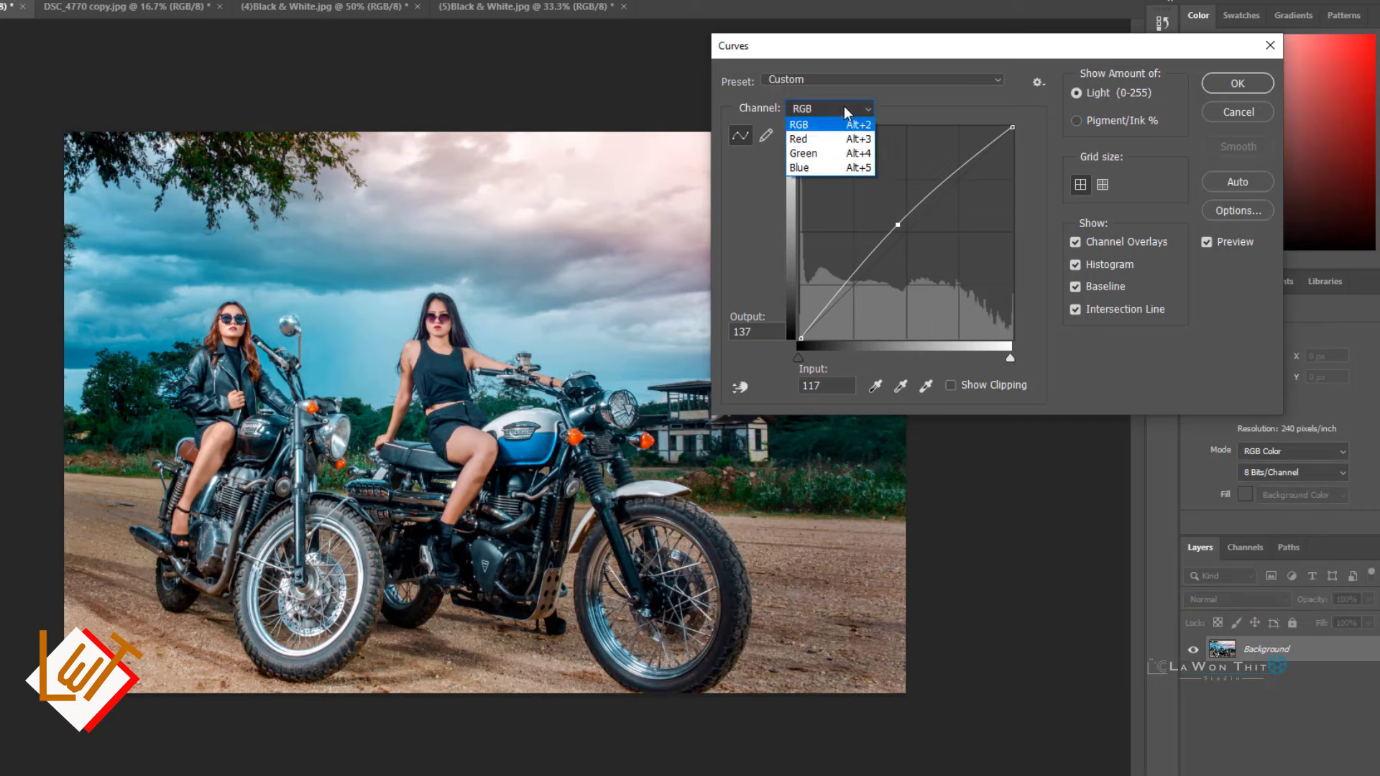
left_click(854, 140)
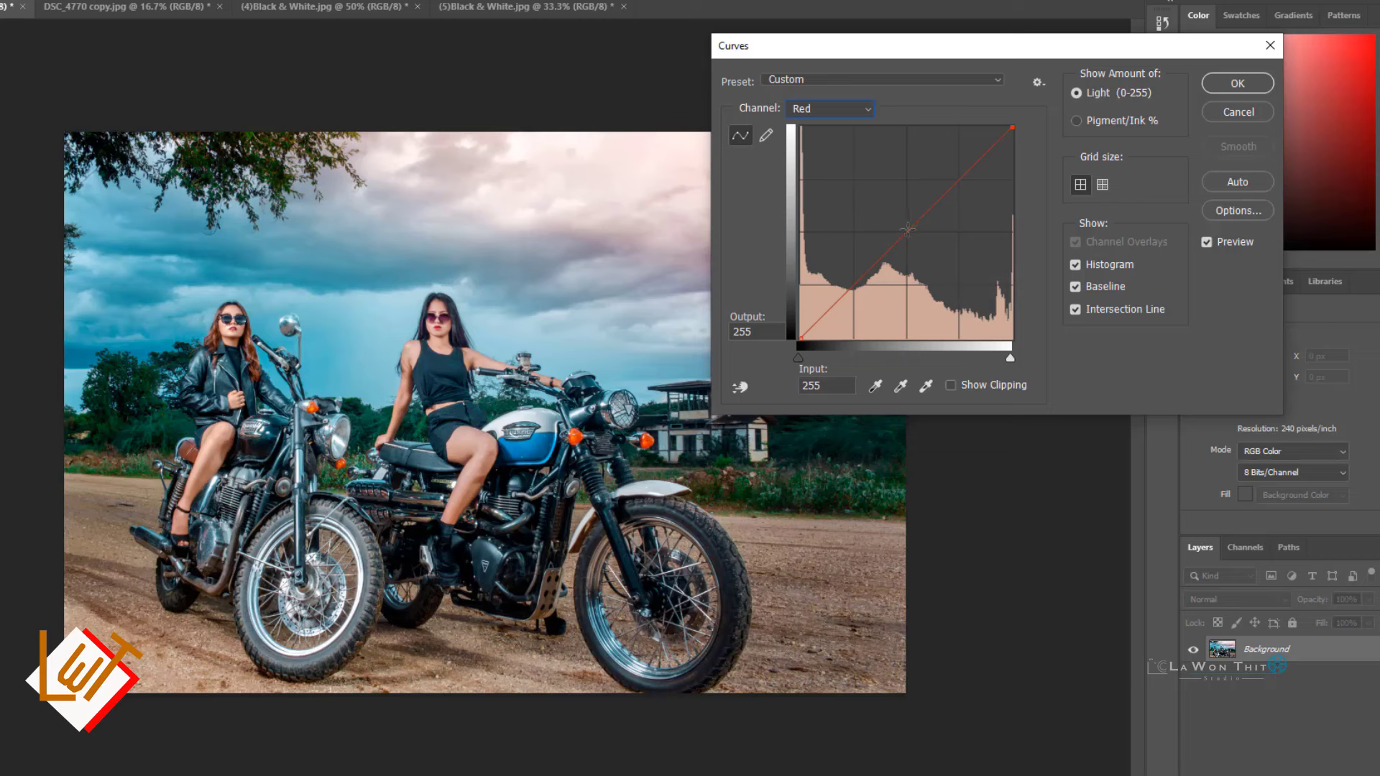
mouse_move(908, 229)
left_mouse_down()
mouse_move(889, 199)
mouse_move(928, 261)
mouse_move(900, 231)
left_mouse_up()
left_click(857, 109)
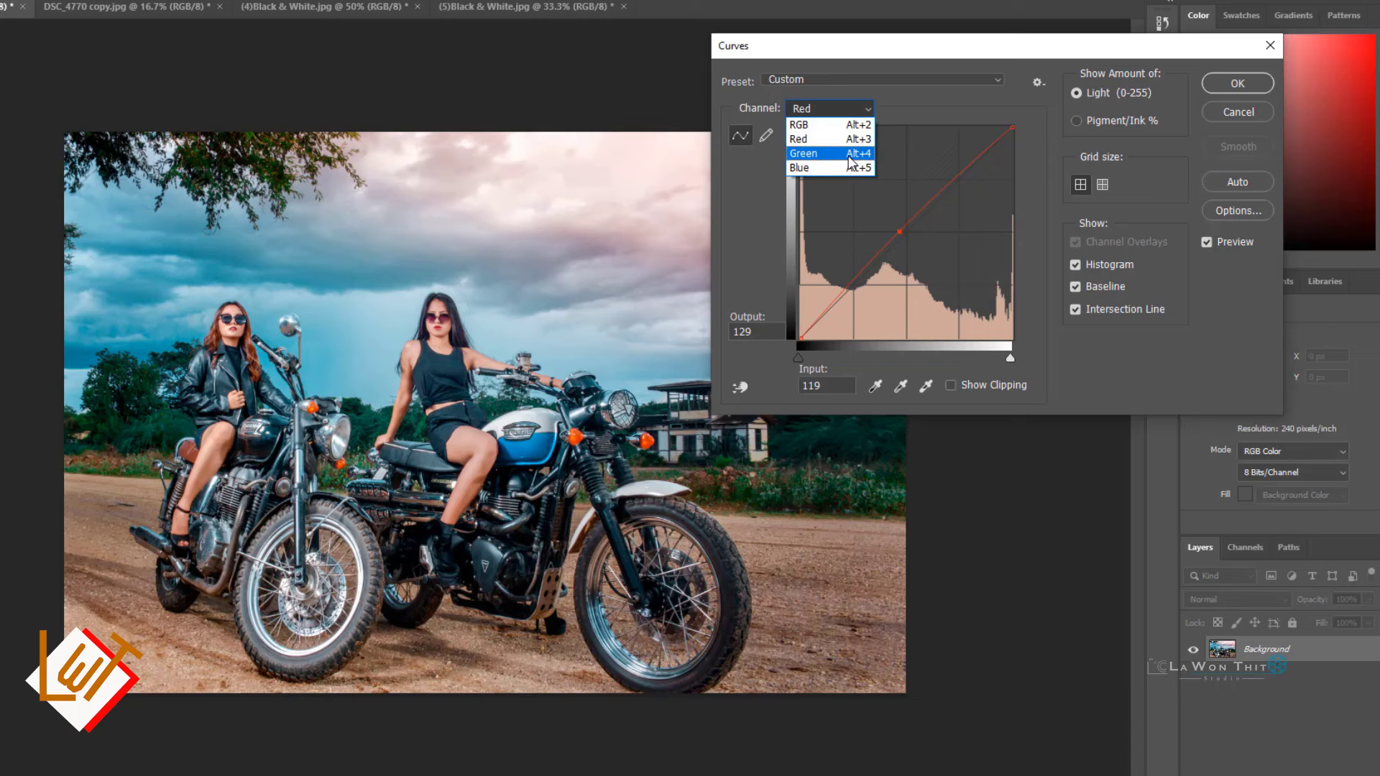
- Raise the Green channel curve with a midtone point at Input 134, Output 138
left_click(850, 159)
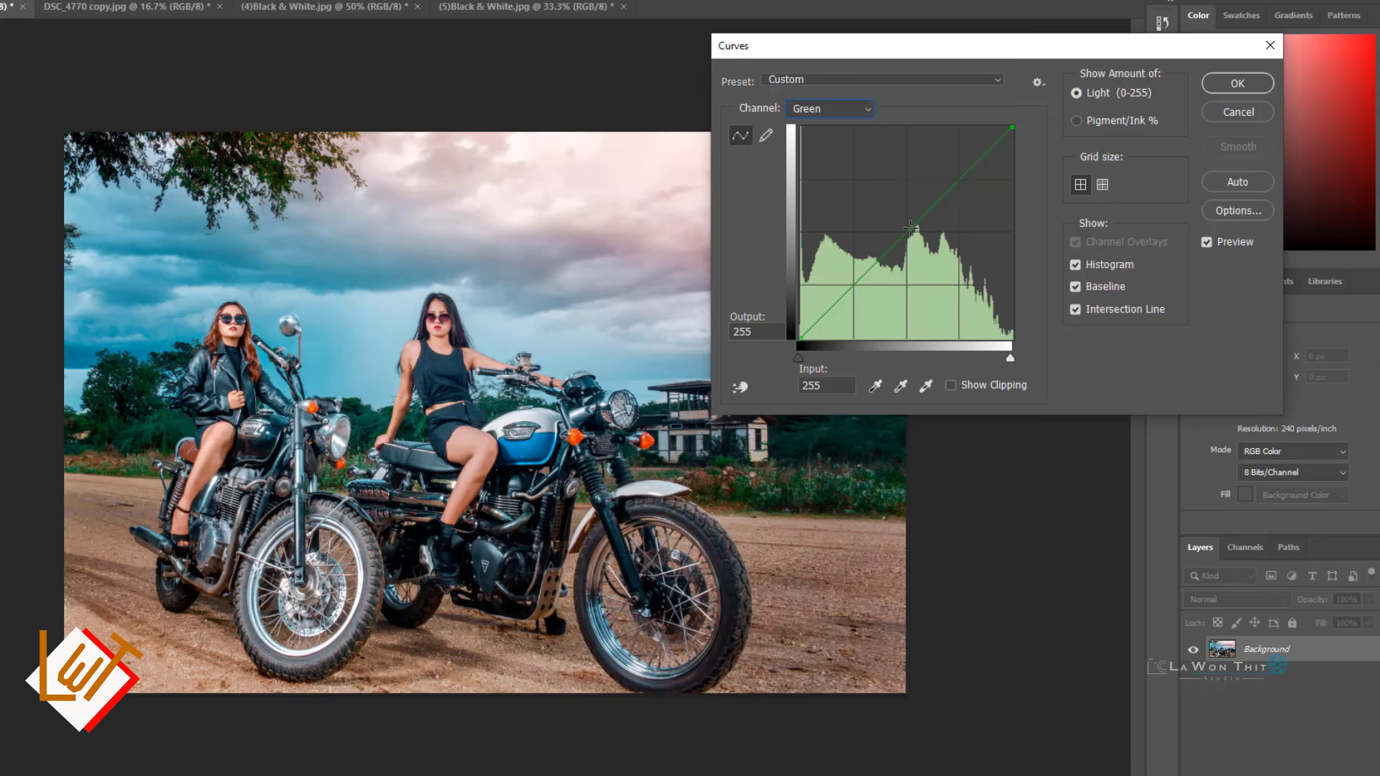
mouse_move(910, 228)
left_mouse_down()
mouse_move(906, 217)
mouse_move(930, 248)
mouse_move(912, 225)
left_mouse_up()
left_click(840, 106)
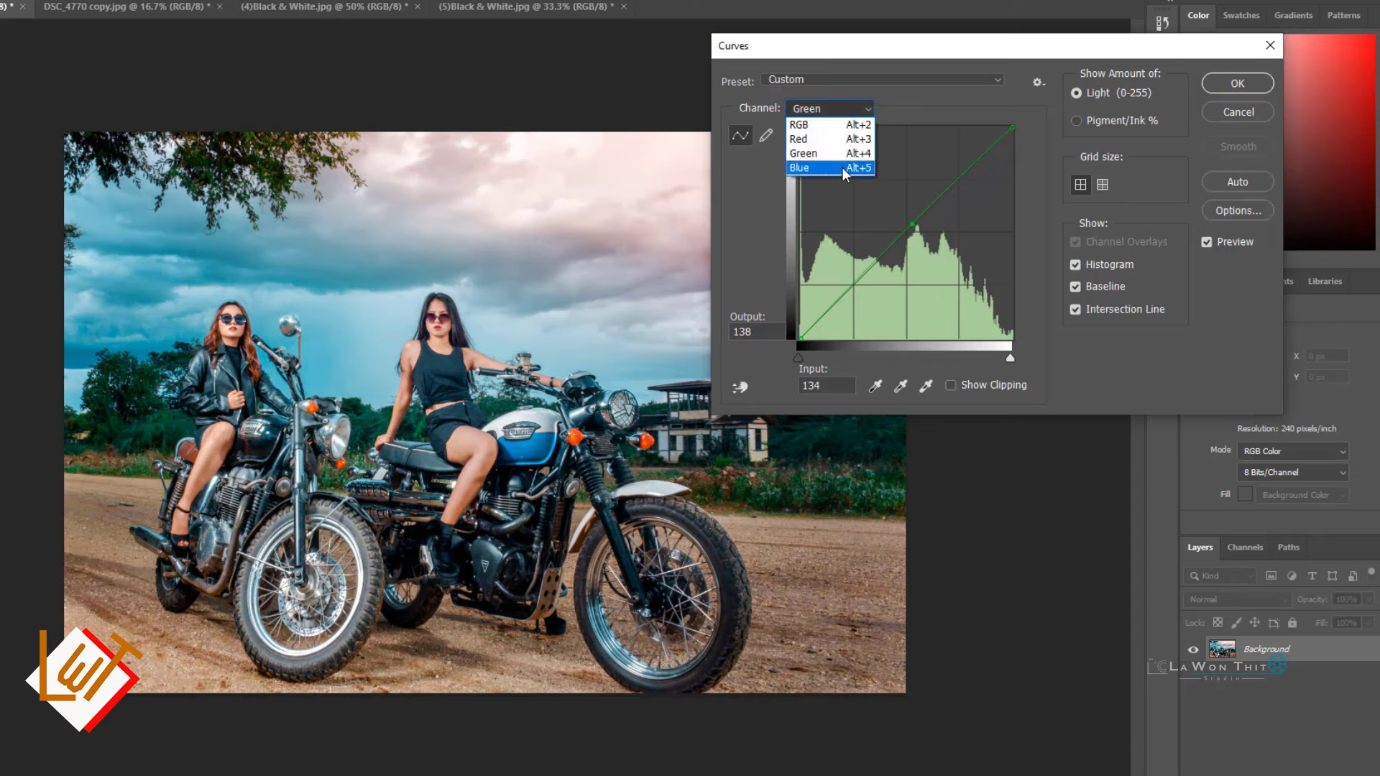
- Dip the Blue channel curve to Output 116 at Input 133
left_click(842, 167)
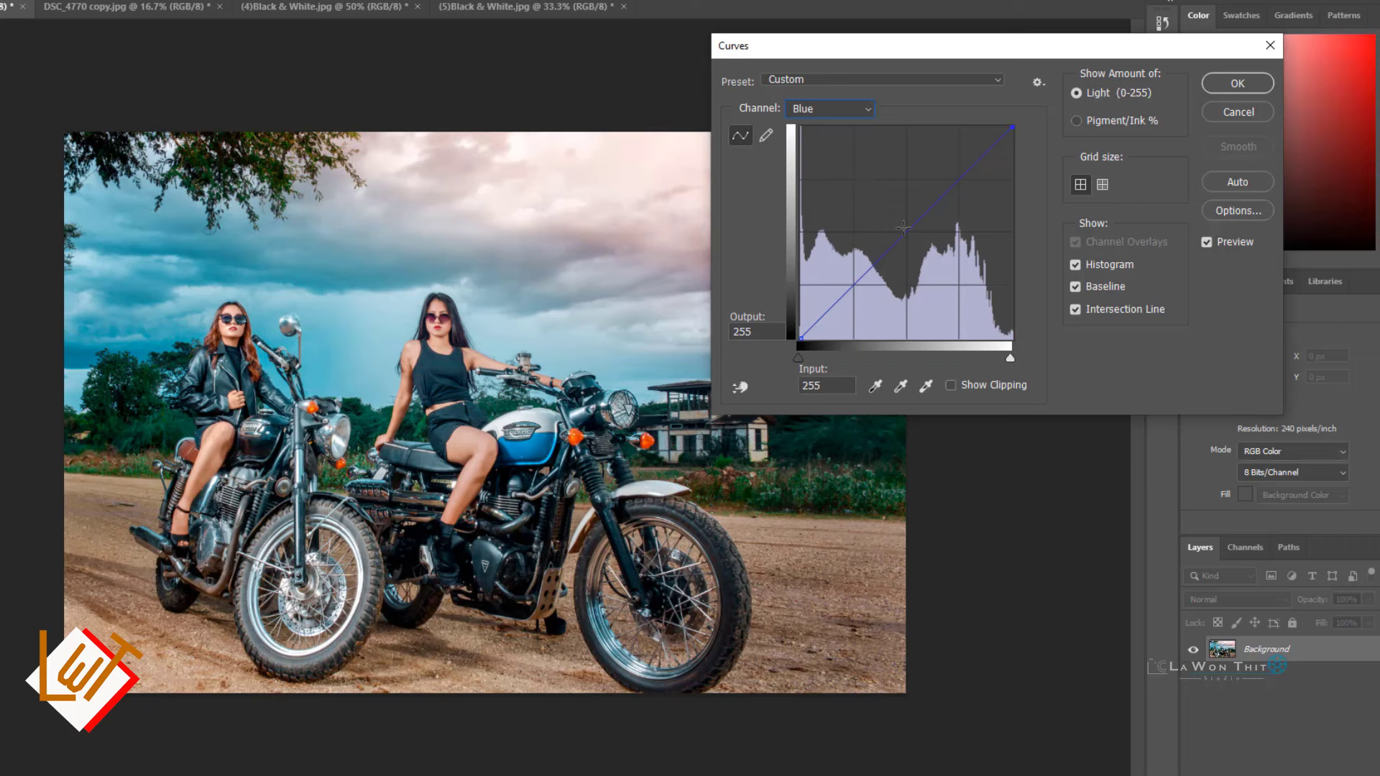
mouse_move(904, 228)
left_mouse_down()
mouse_move(889, 207)
mouse_move(919, 257)
left_mouse_up()
left_click_drag(919, 257, 905, 230)
left_click_drag(904, 230, 902, 230)
left_click_drag(902, 230, 910, 242)
- Toggle Preview to compare before and after, then choose Save Preset from the gear menu
left_click(1207, 243)
left_click(1207, 243)
left_click(1208, 242)
left_click(1037, 82)
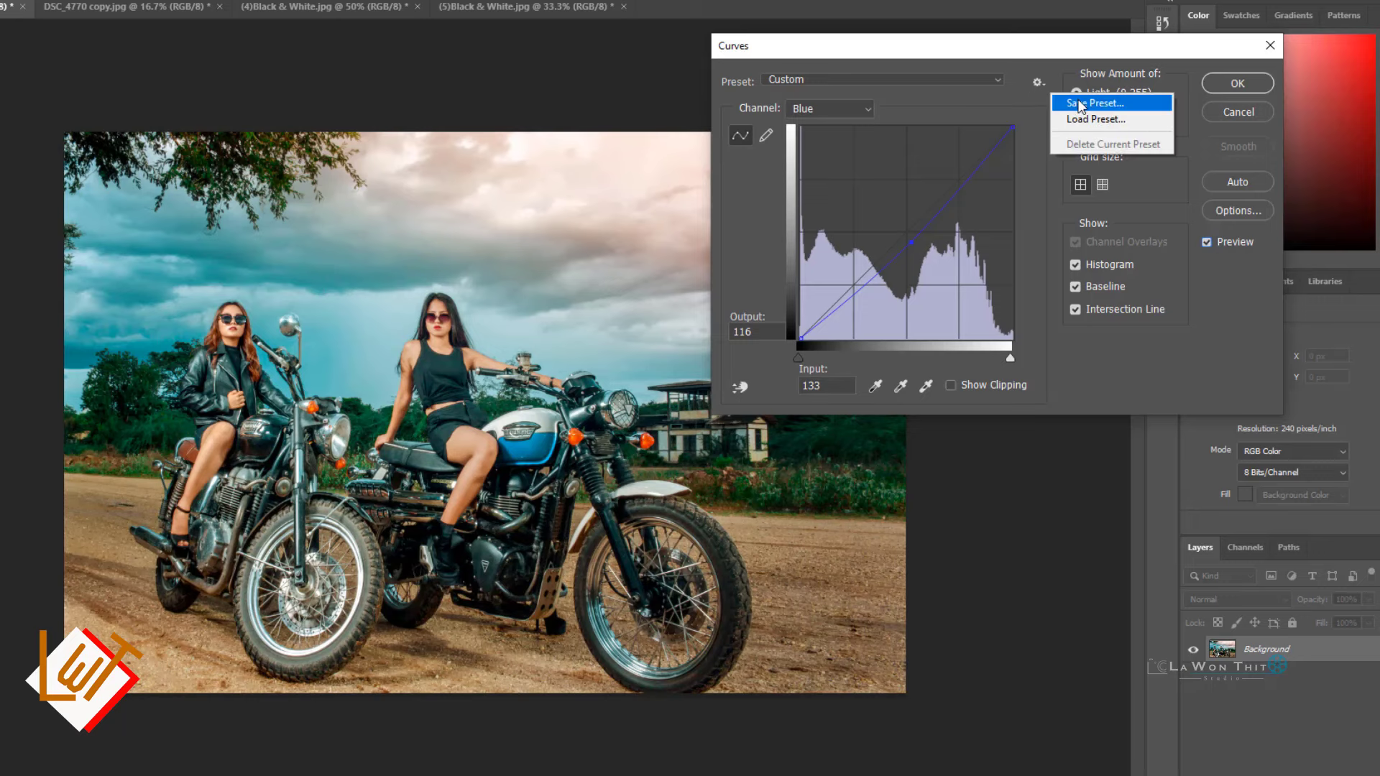
left_click(1081, 103)
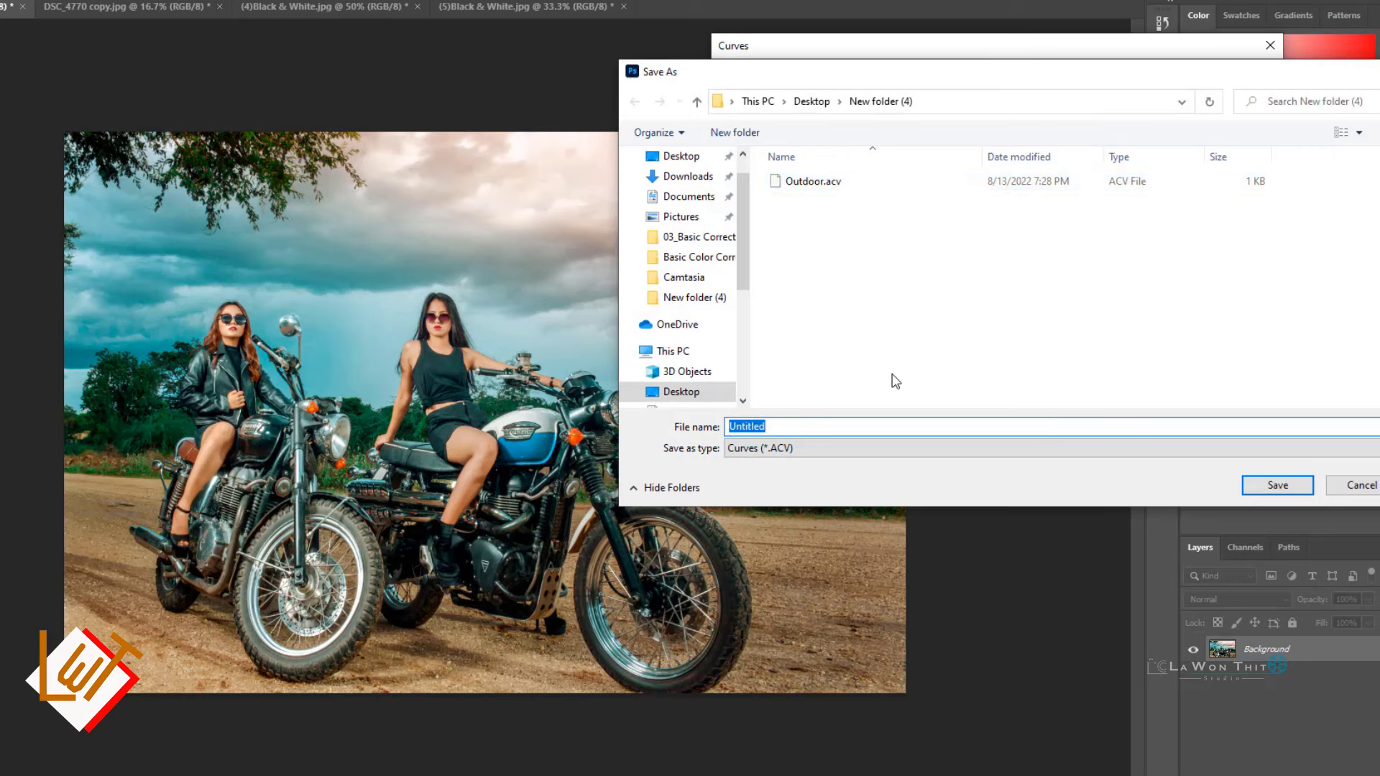
- Replace Untitled with Outdoor1 and save the .ACV preset in New folder (4)
left_click(853, 432)
double_click(853, 431)
type("O")
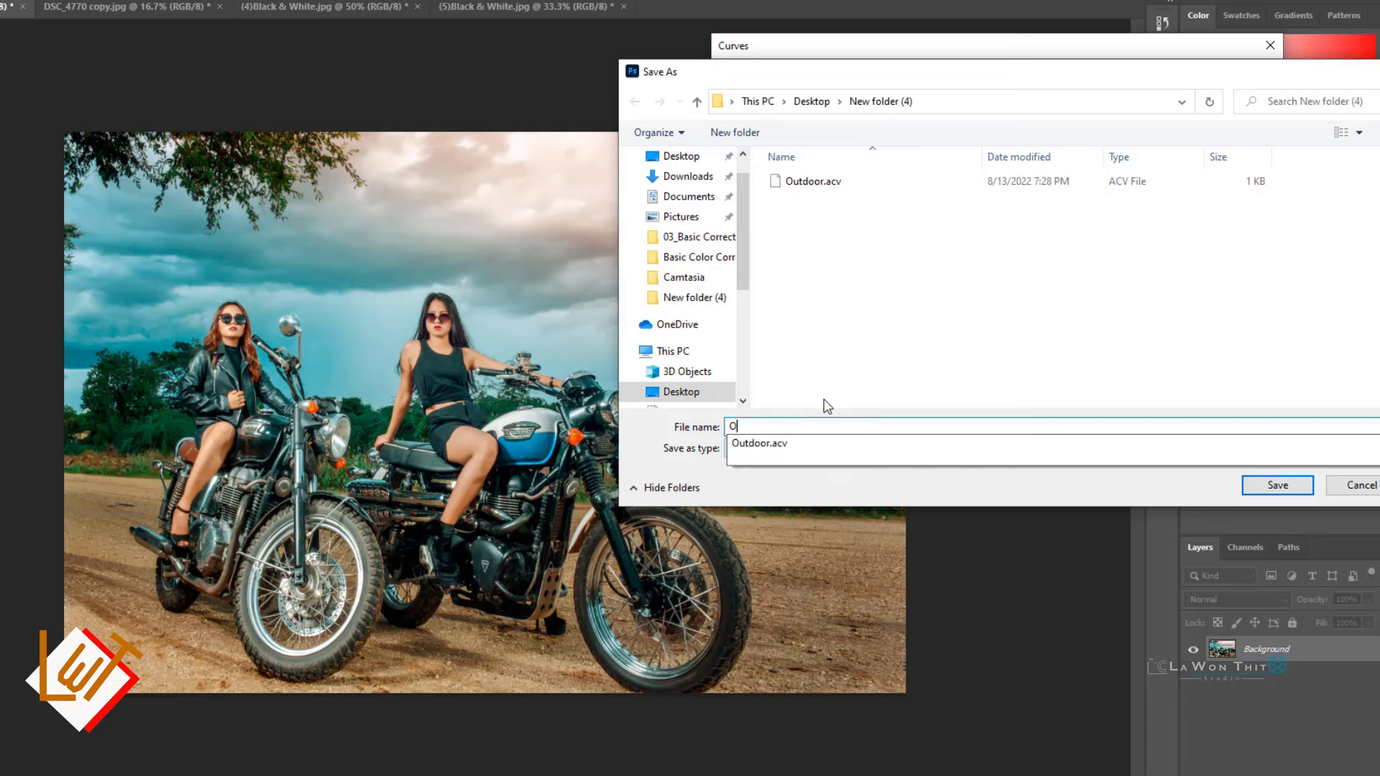
type("ut")
type("door1")
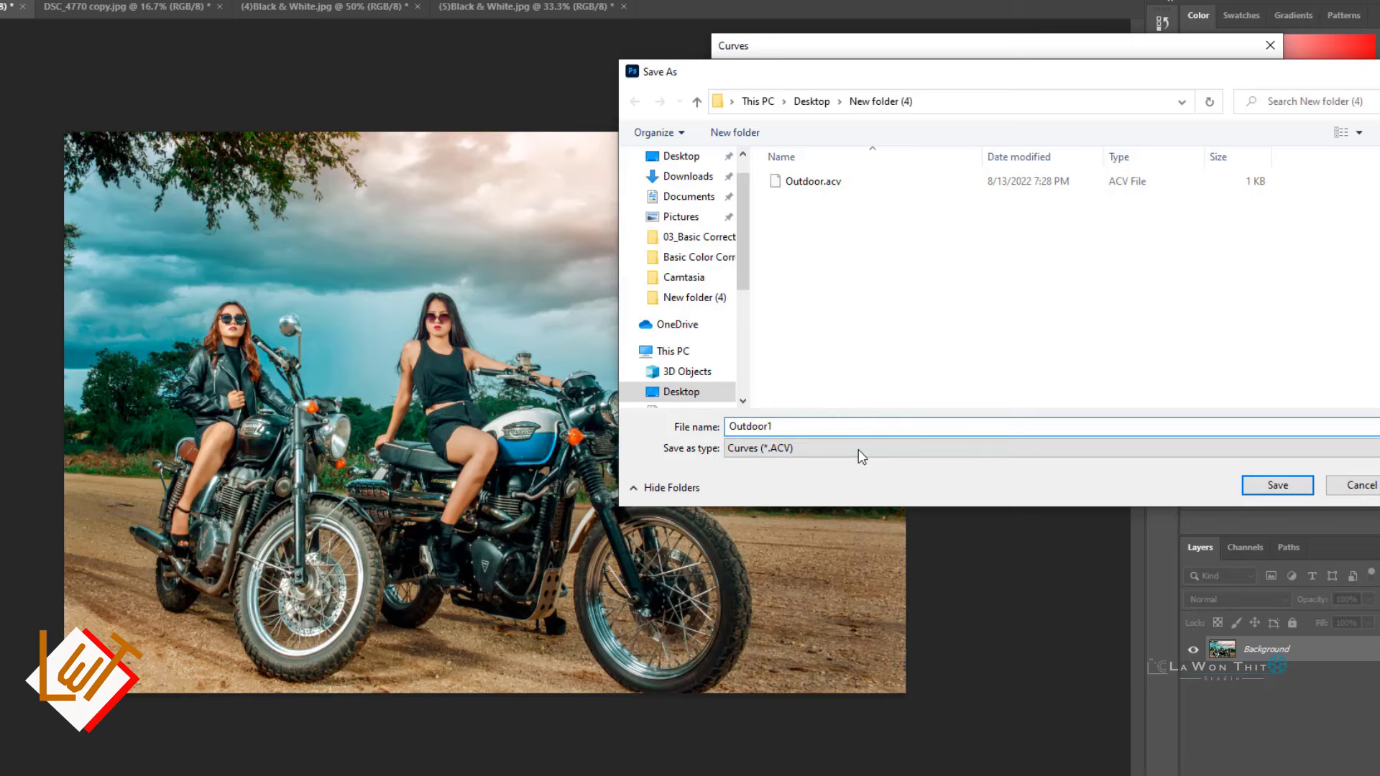
left_click(1266, 485)
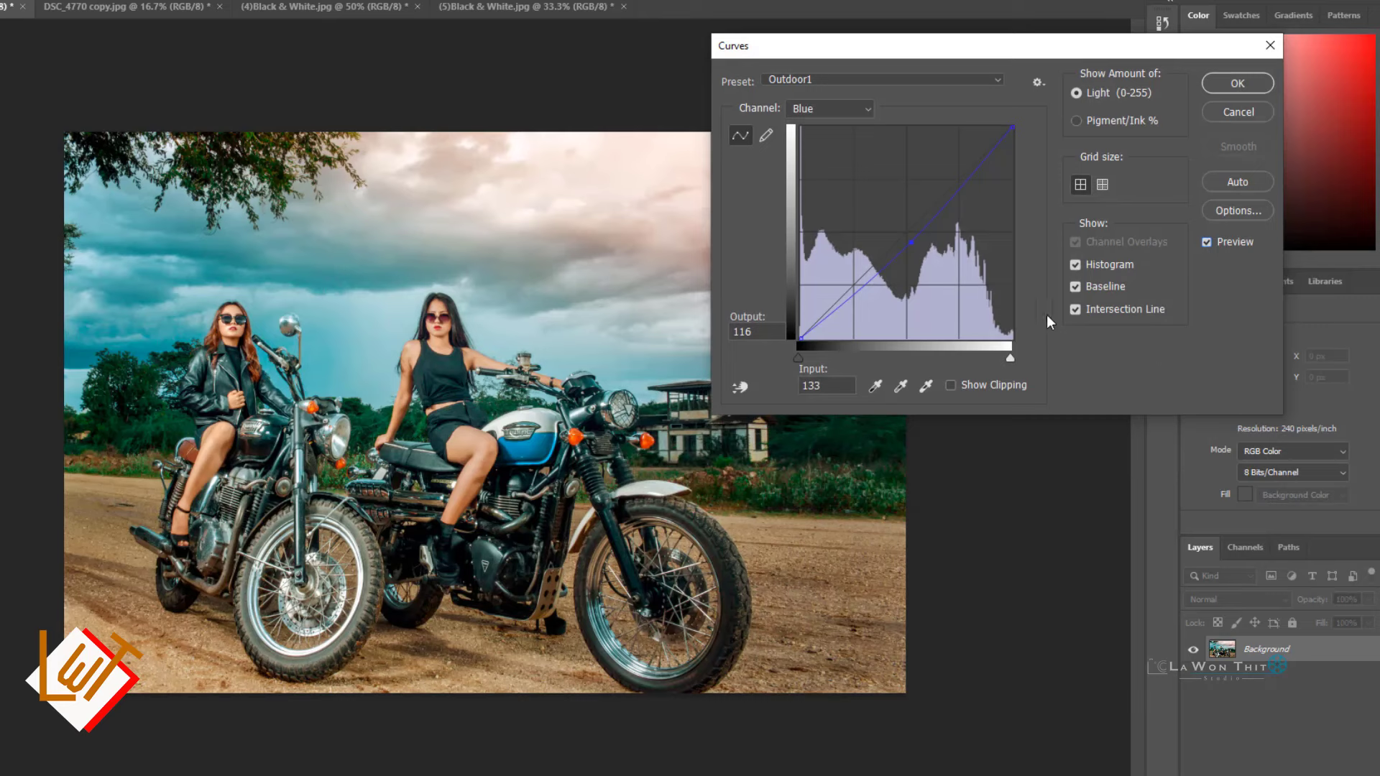
- Review the Green, Red and RGB channel curves, then apply the Outdoor1 curves to the two-rider photo
left_click(853, 109)
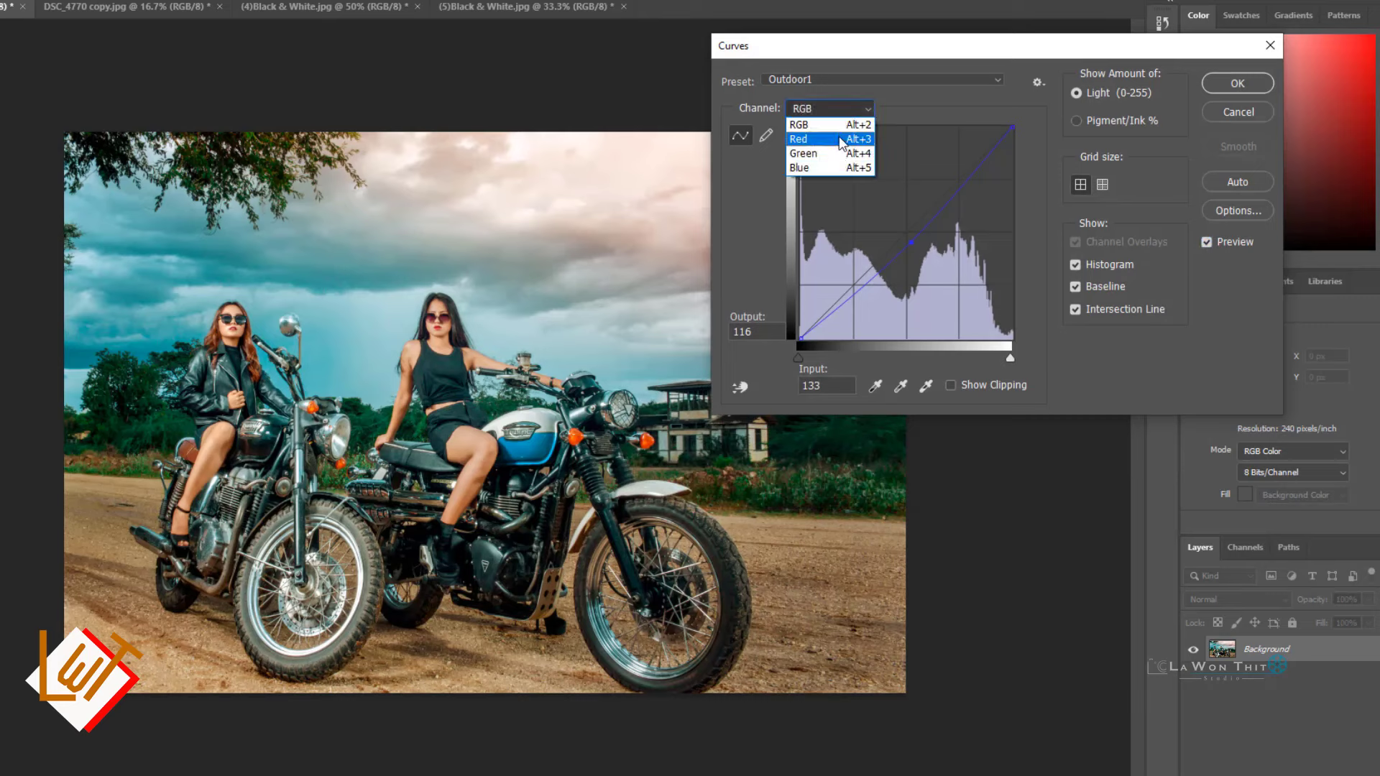
left_click(838, 151)
left_click(830, 108)
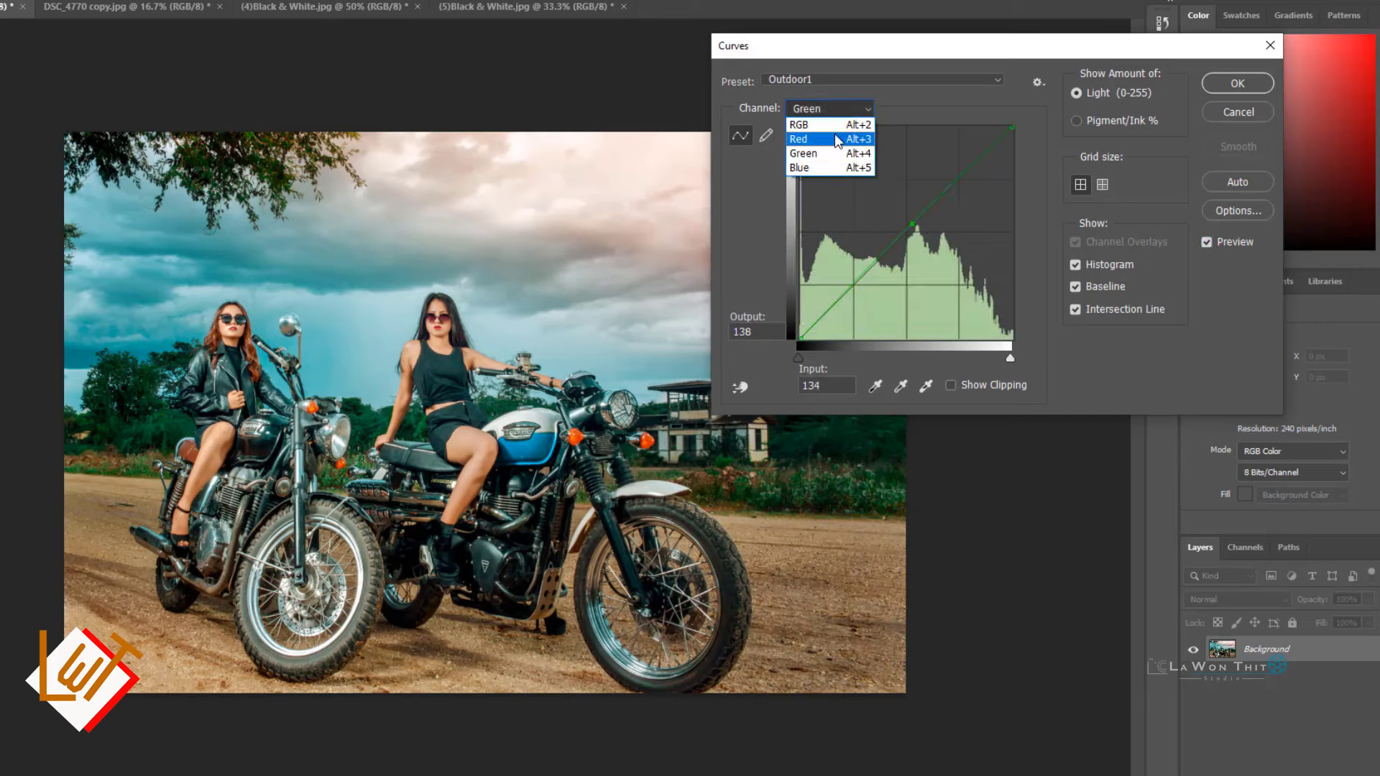
left_click(837, 140)
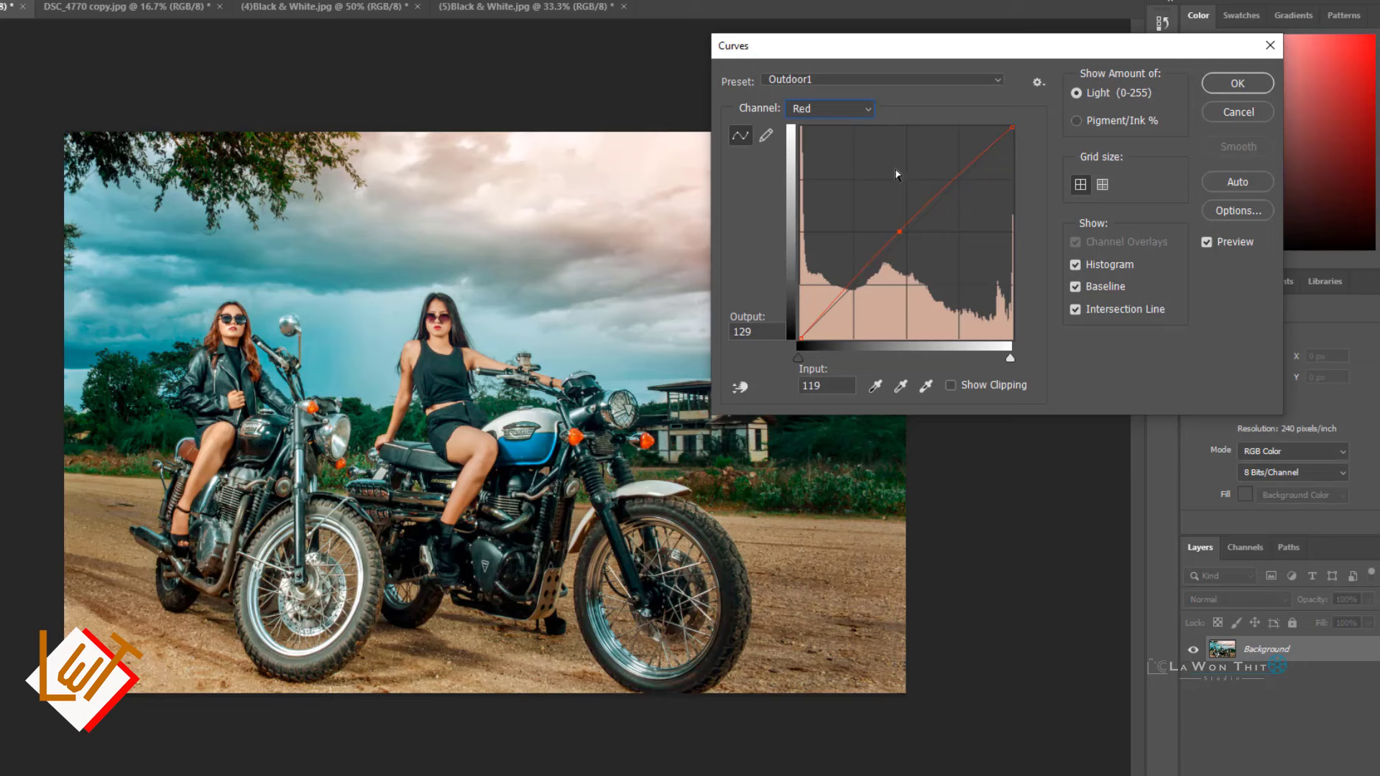
left_click(835, 112)
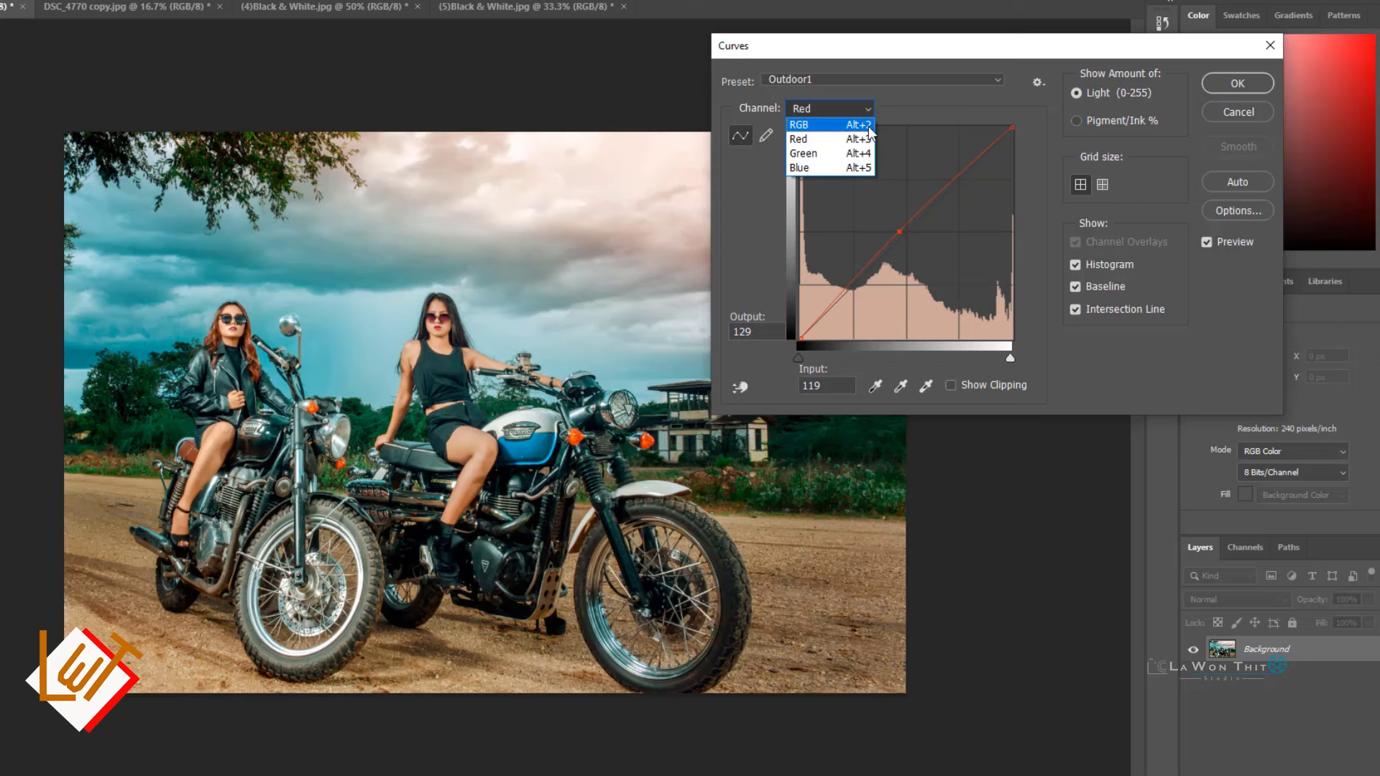
left_click(867, 127)
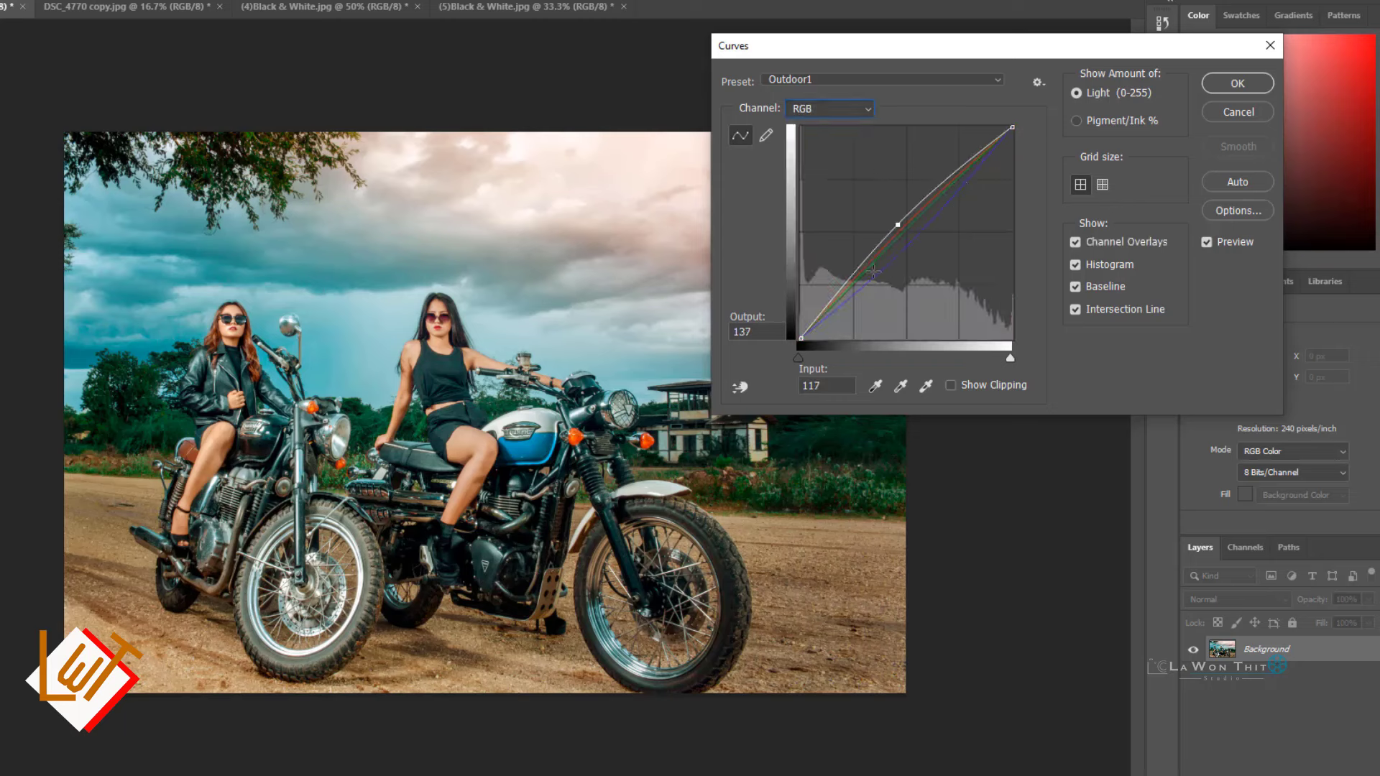
left_click(1214, 84)
- On the DSC_4770 copy photo, start a Curves adjustment with Auto correction and Preview on
key("ctrl+Tab")
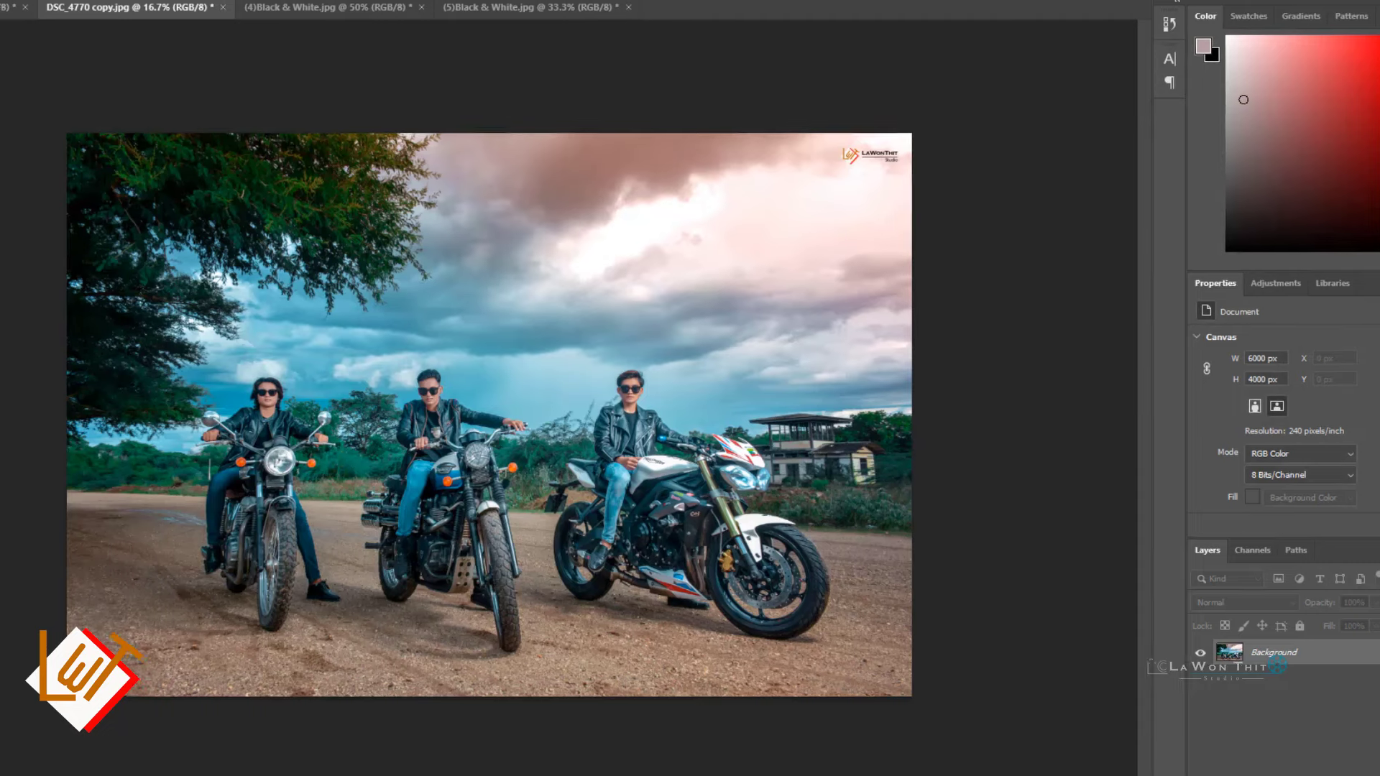
left_click(136, 14)
mouse_move(176, 76)
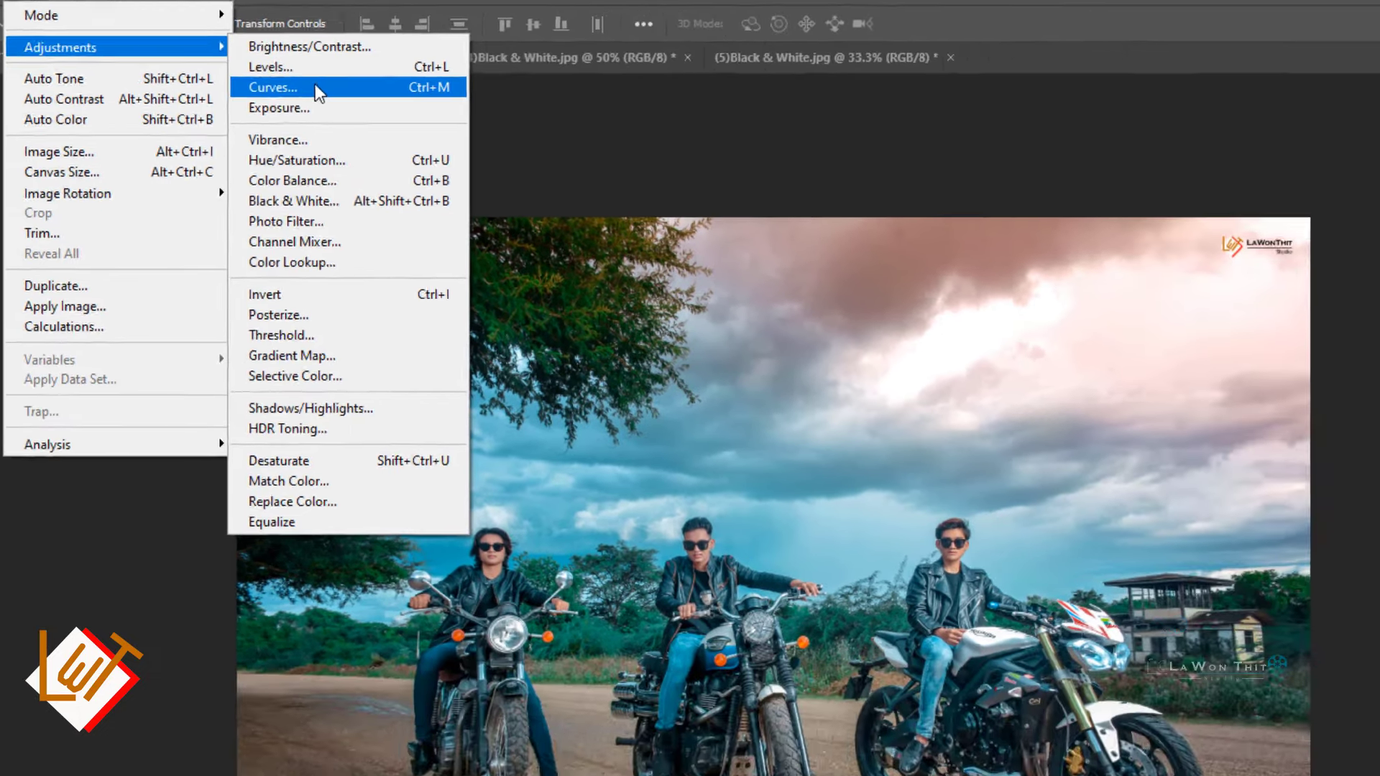
left_click(430, 123)
left_click_drag(893, 71, 920, 118)
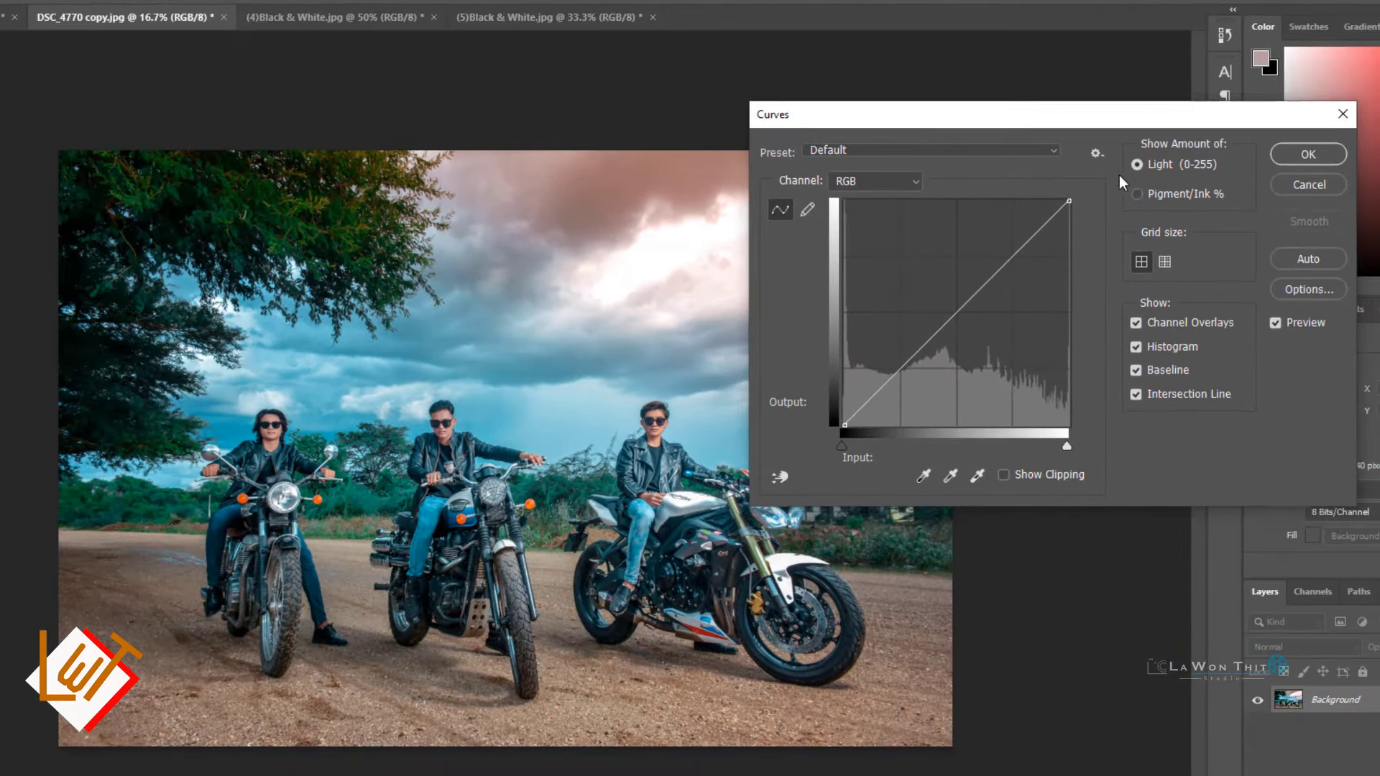
left_click(1298, 265)
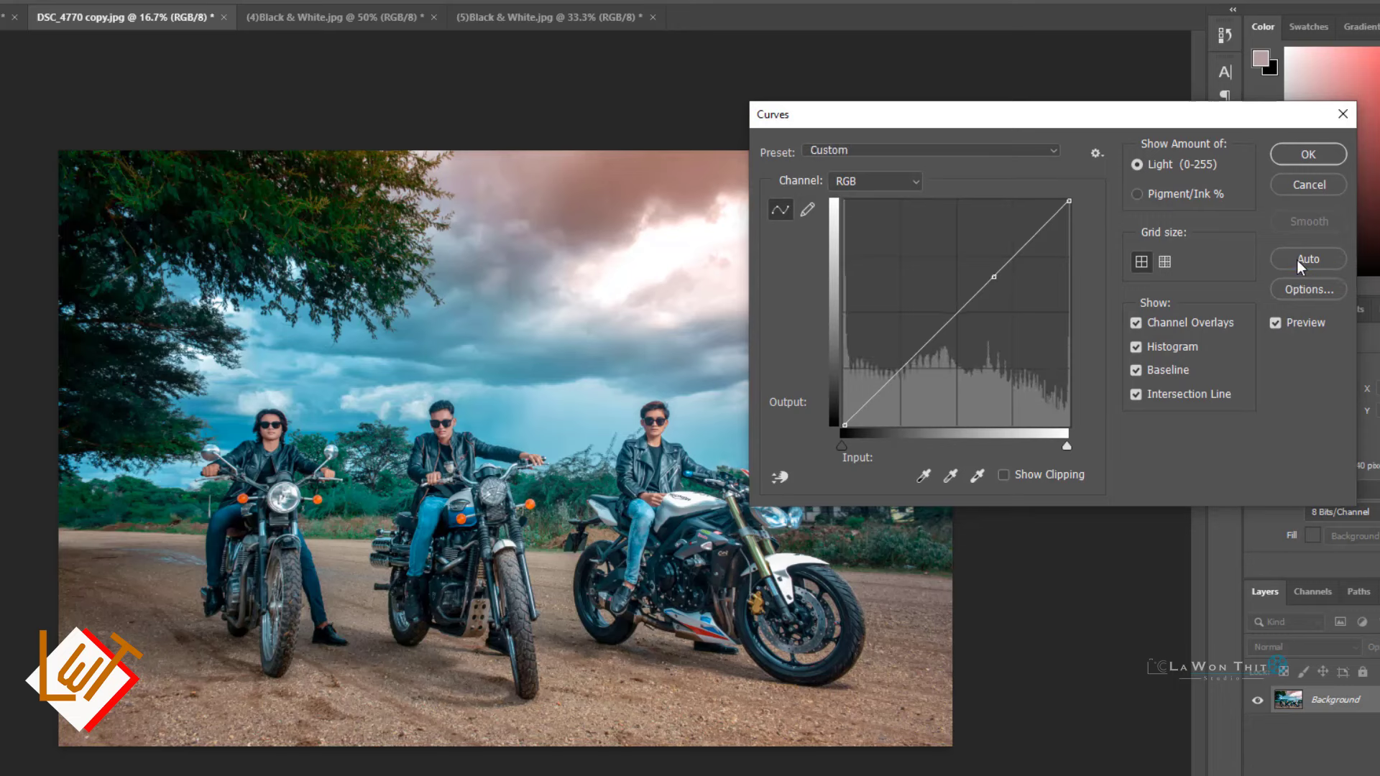
left_click(1276, 322)
- Load the Outdoor1.acv curves preset from New folder (4) into the Curves dialog
left_click(1096, 154)
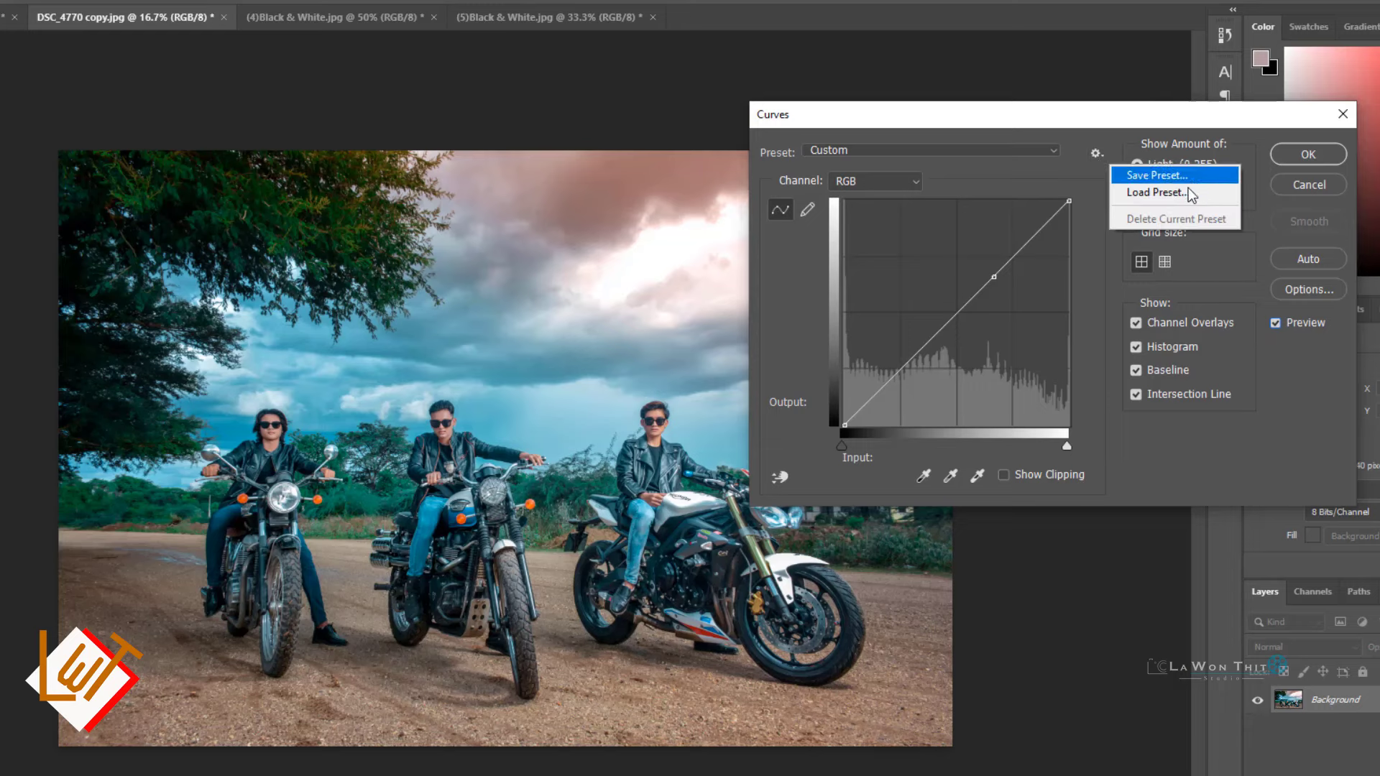
left_click(1154, 192)
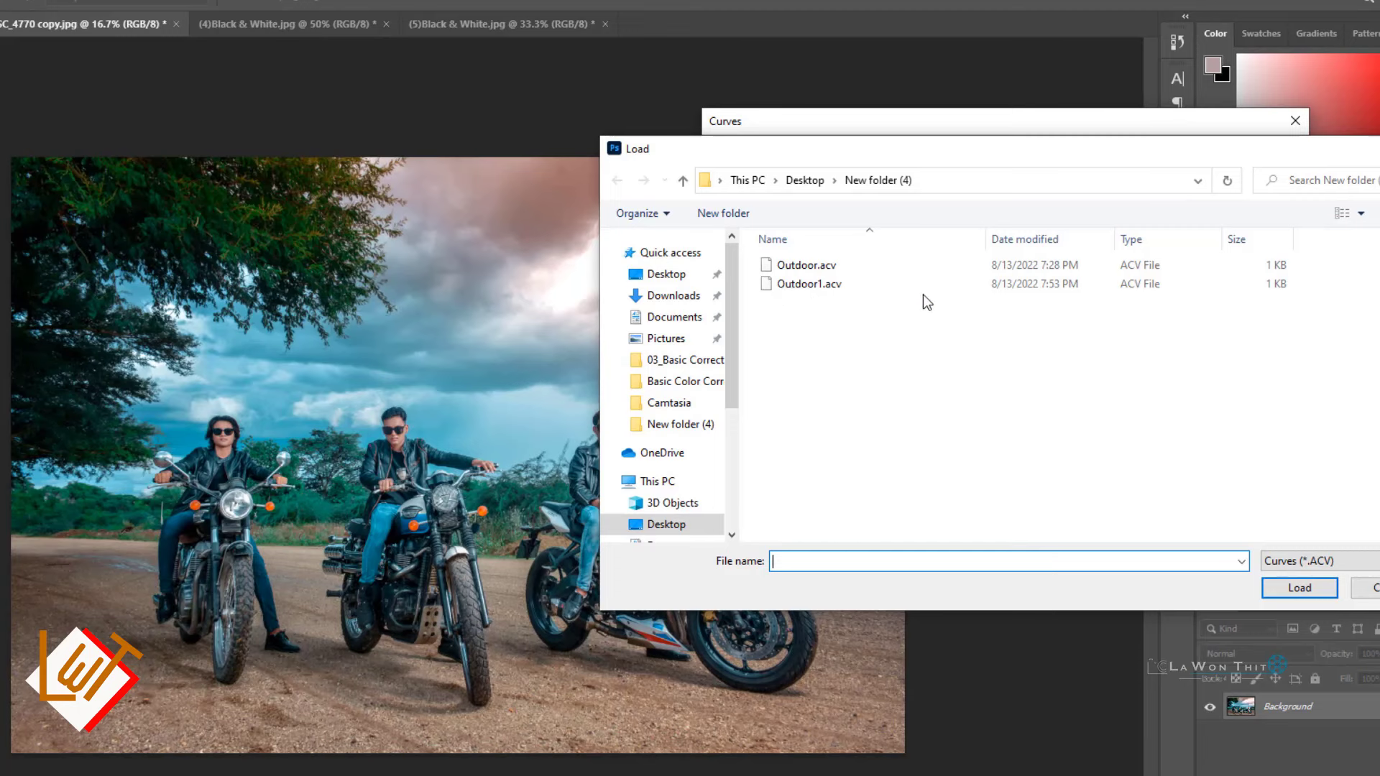
left_click(885, 288)
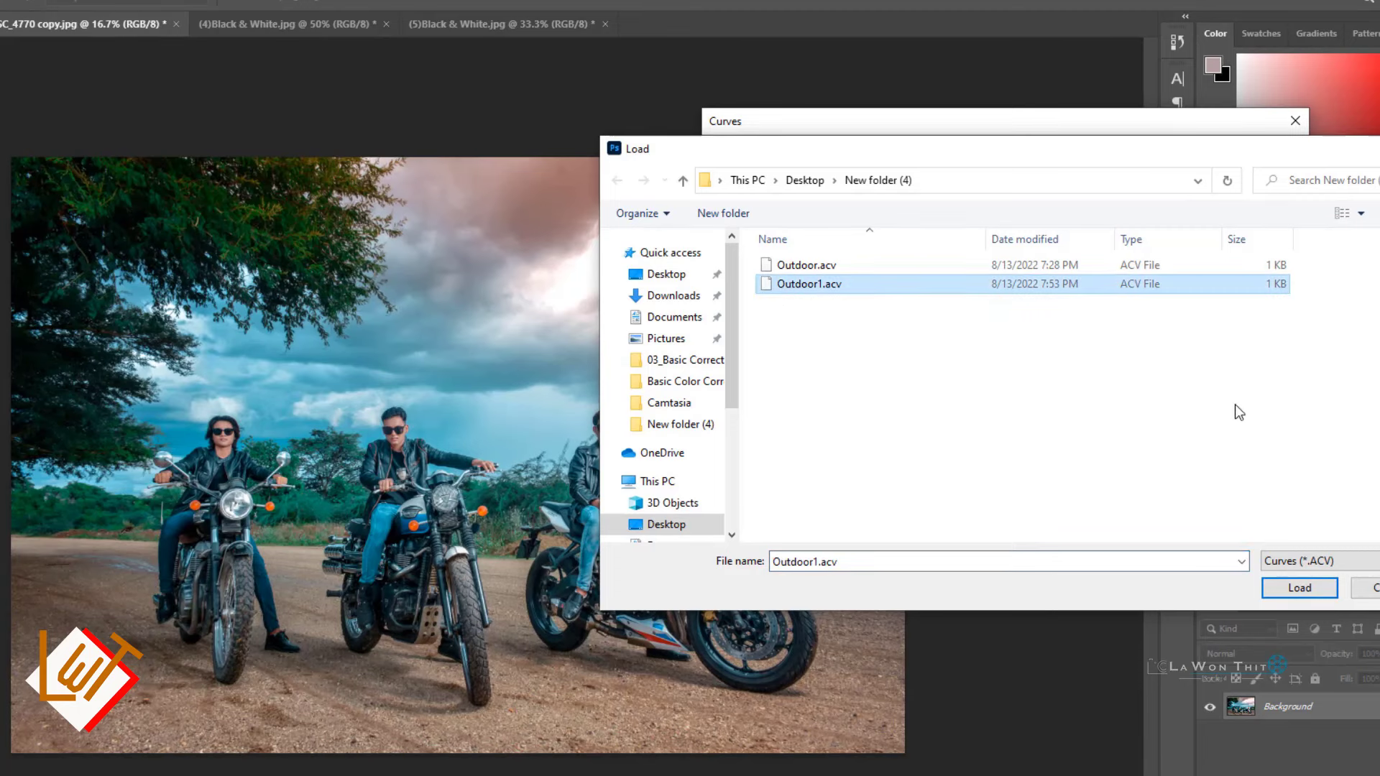
left_click(1287, 594)
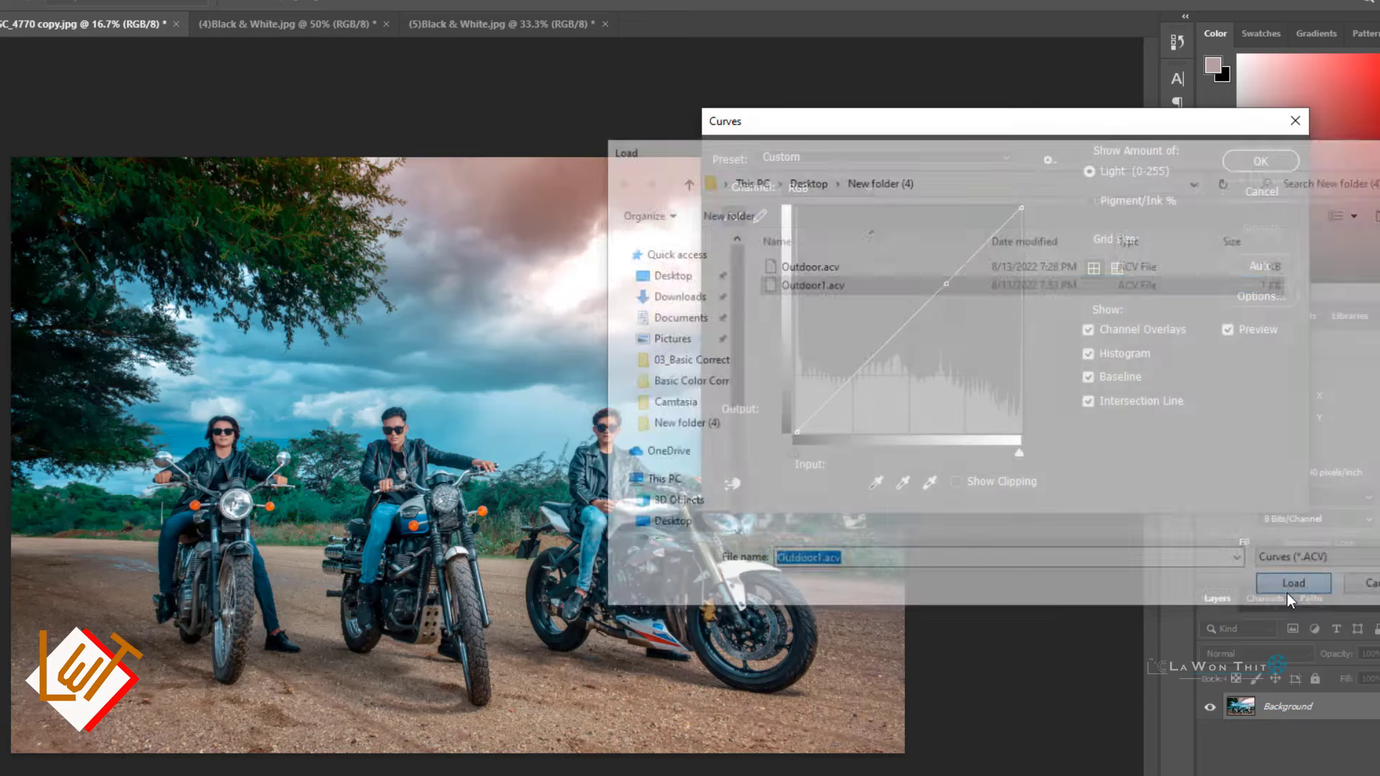
- Lower the RGB curve's midpoint to Input 120, Output 129
left_click_drag(927, 128, 1034, 112)
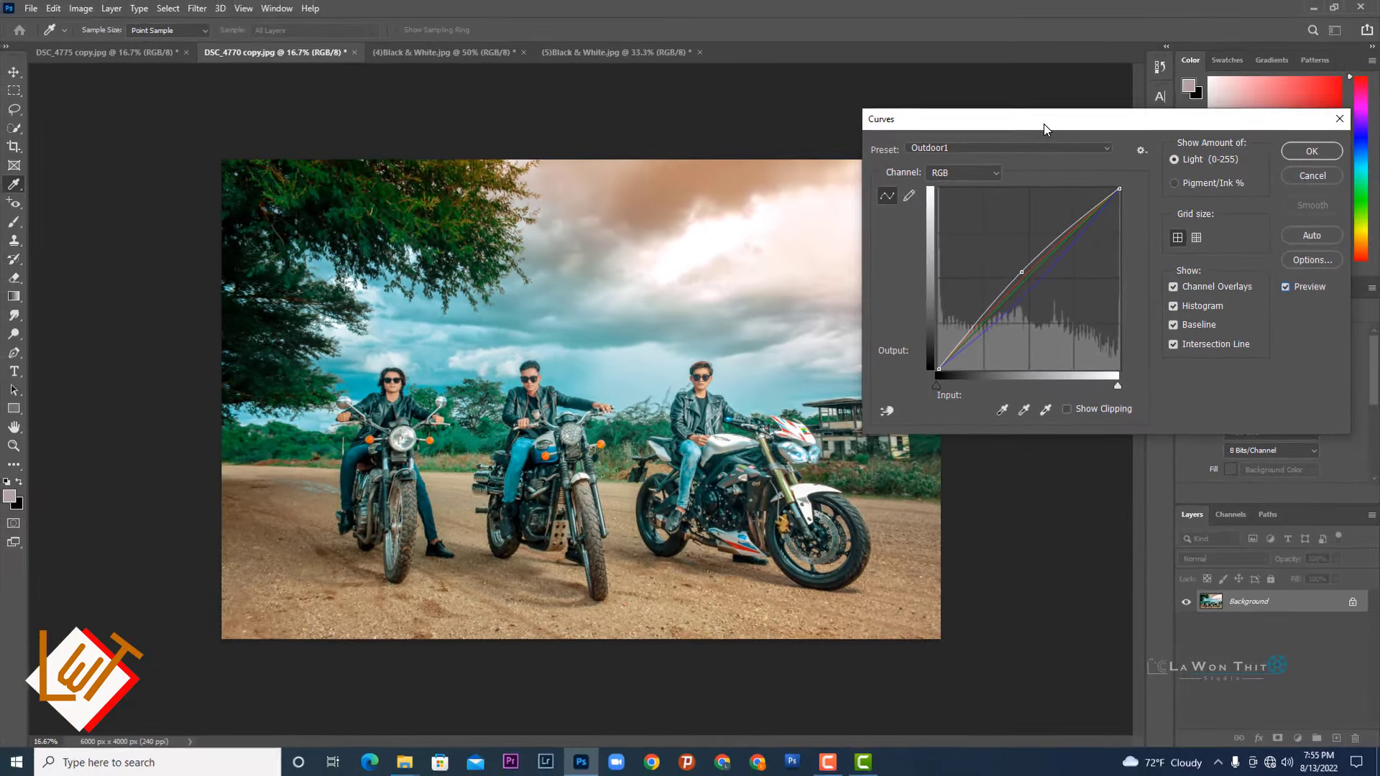
left_click_drag(1032, 126, 1004, 132)
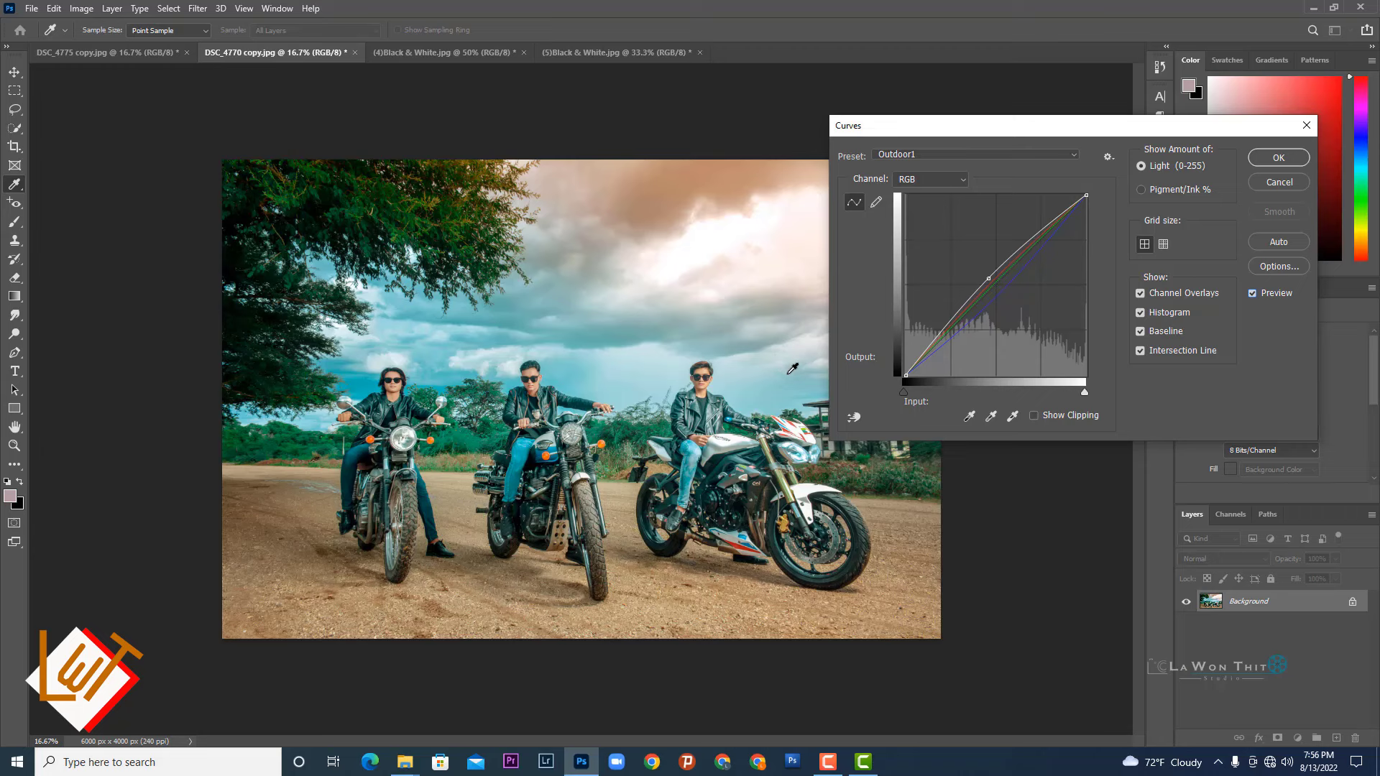
left_click(990, 278)
left_click(989, 279)
left_click_drag(989, 279, 992, 284)
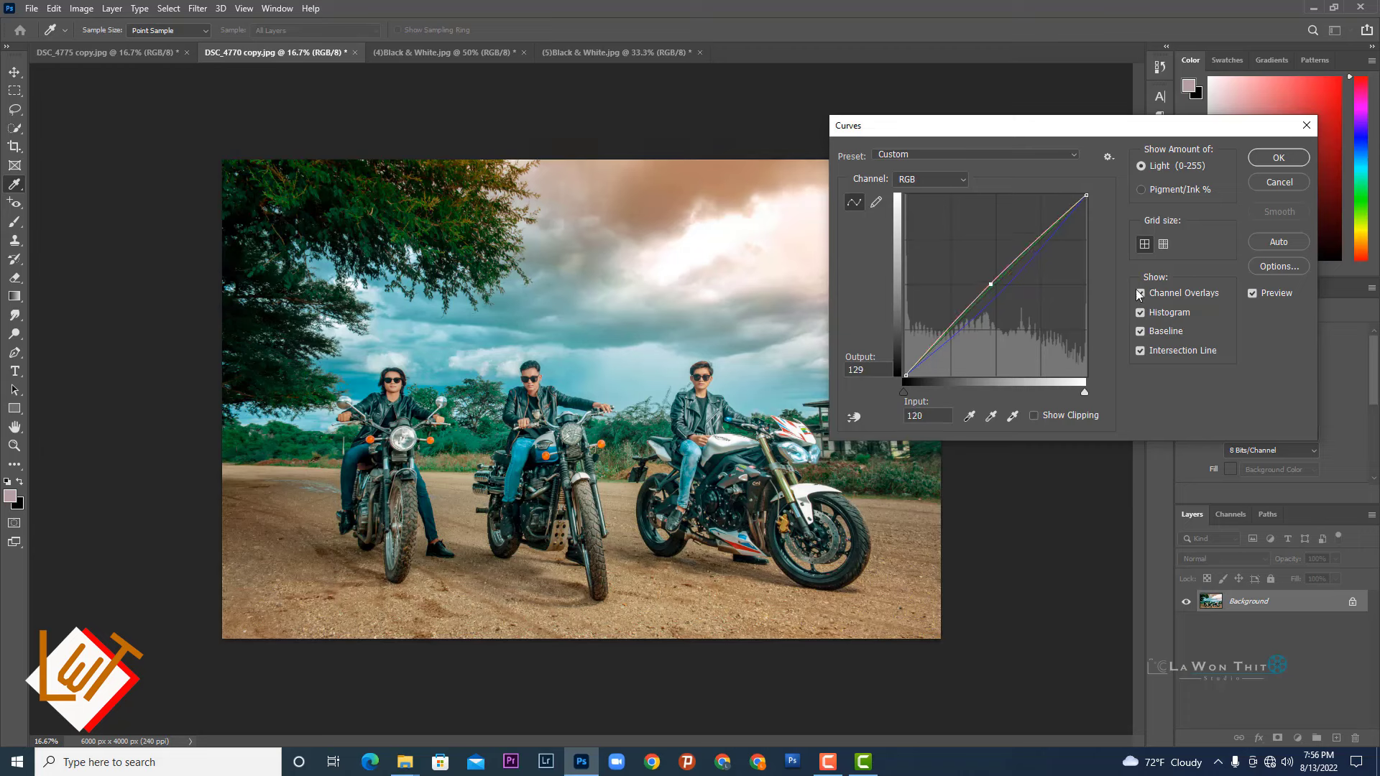
- Compare before and after with Preview, then apply the adjusted curves to the three-rider photo
left_click(1252, 295)
left_click(1252, 295)
left_click(1252, 295)
left_click(1252, 295)
left_click(1269, 163)
key("v")
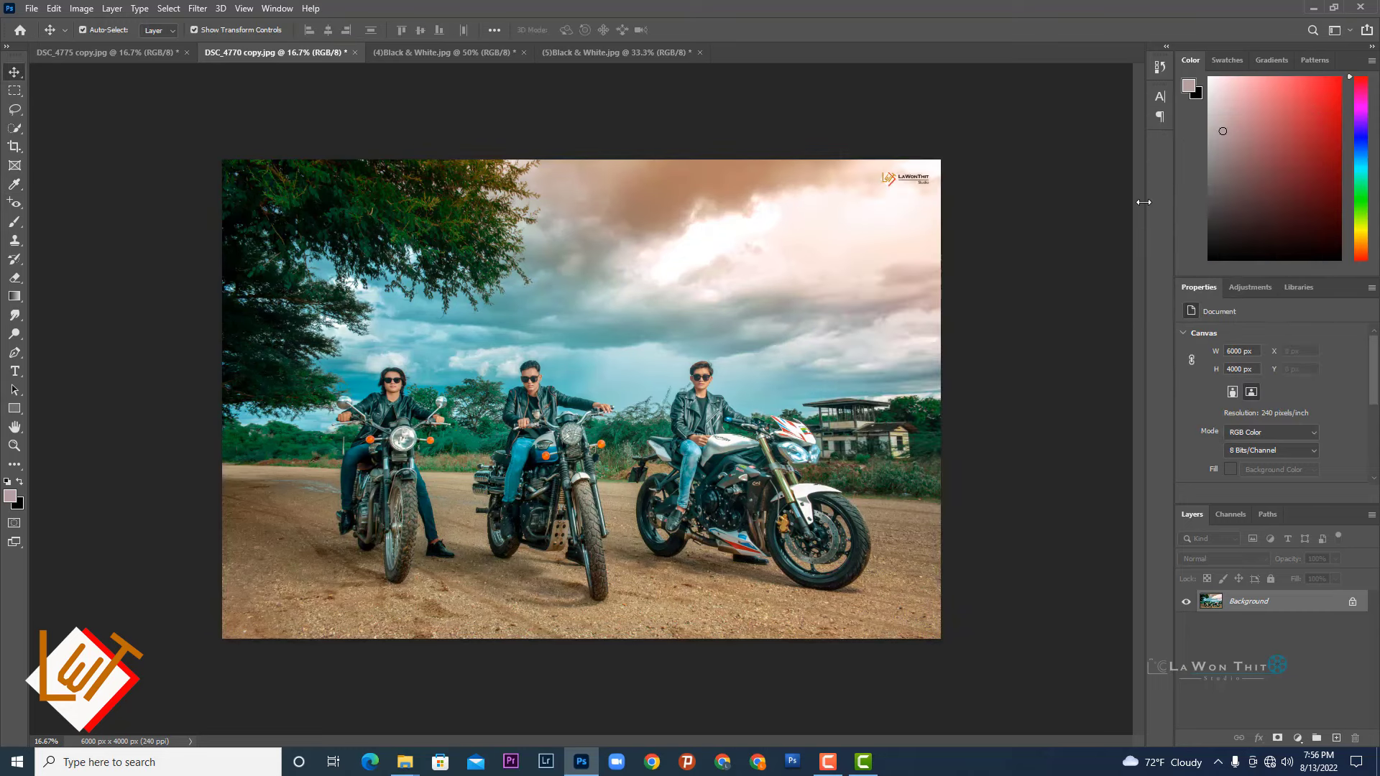